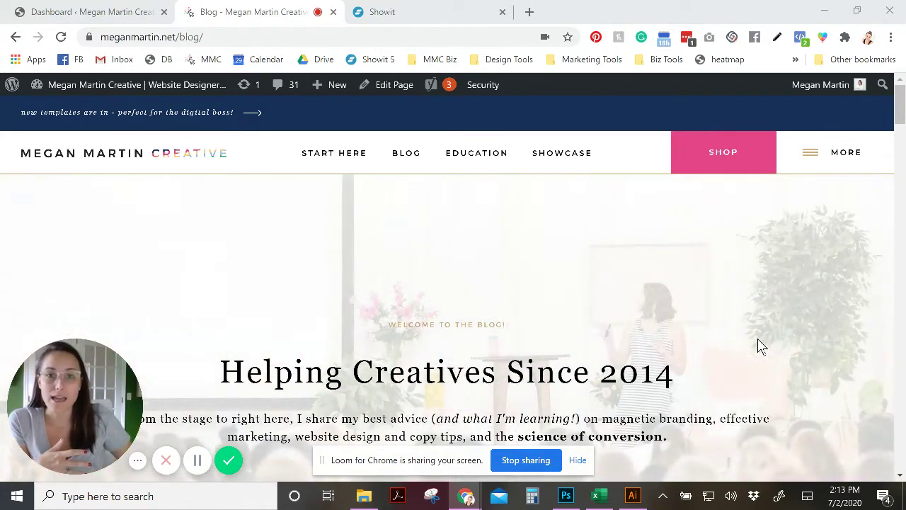
# Look over the blog page from its welcome header to the category cards and the green category navigation bar
pyautogui.scroll(-4, 738, 315)
pyautogui.scroll(4, 738, 315)
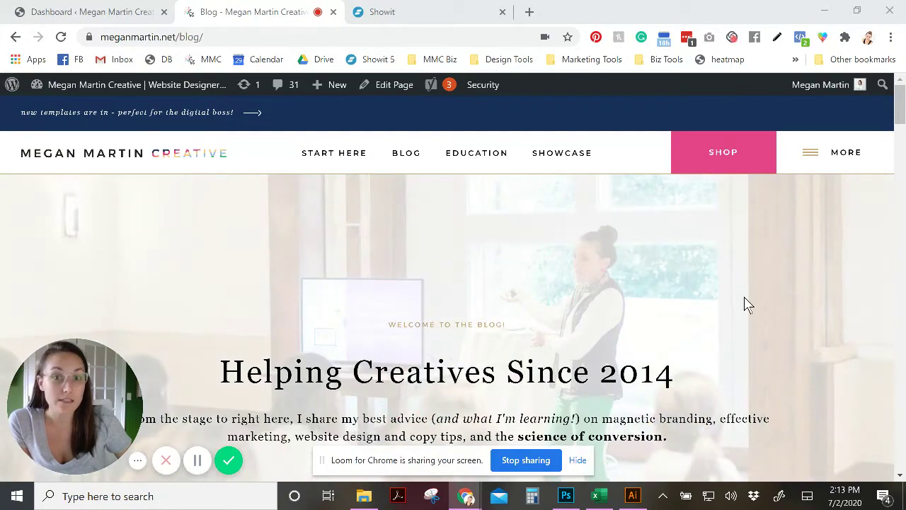
pyautogui.scroll(-10, 748, 304)
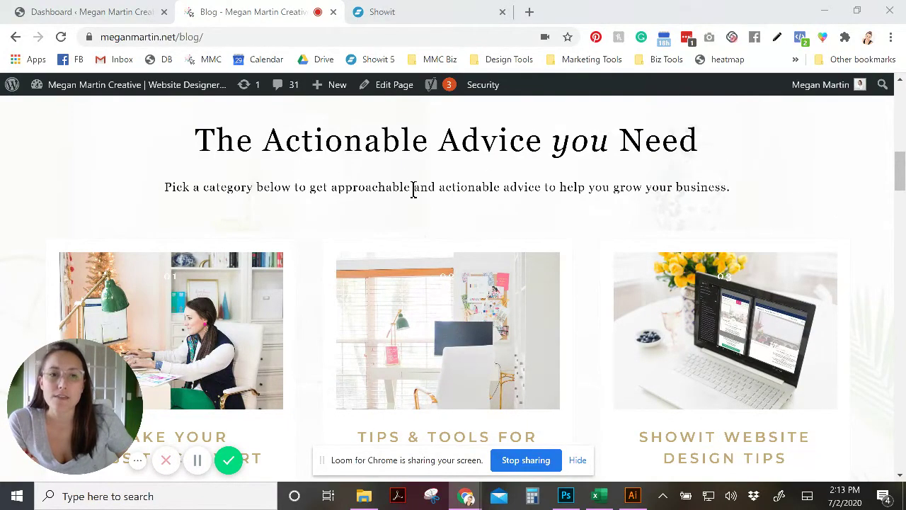
pyautogui.scroll(-3, 847, 228)
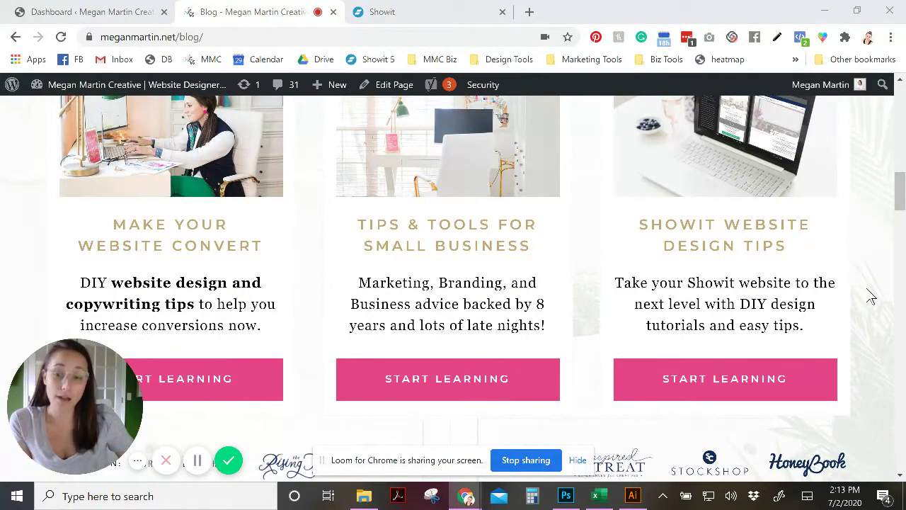
pyautogui.scroll(-4, 871, 297)
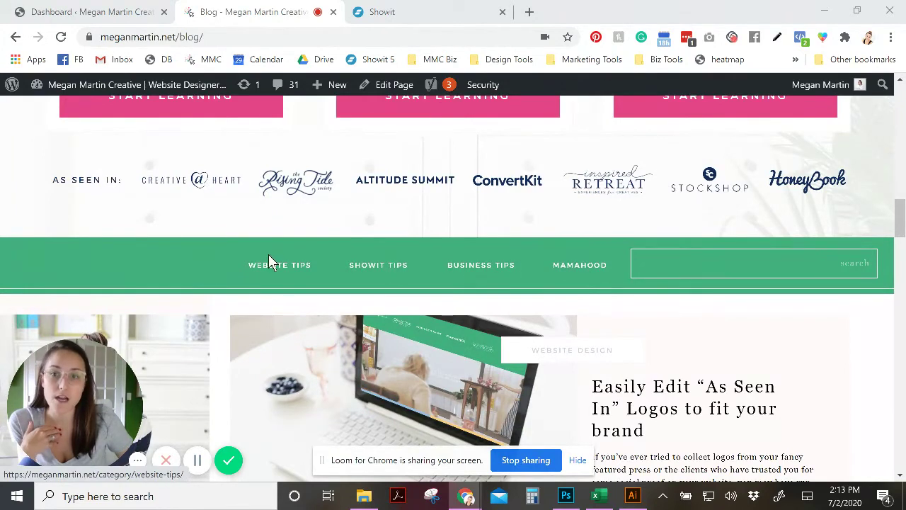
pyautogui.scroll(3, 269, 257)
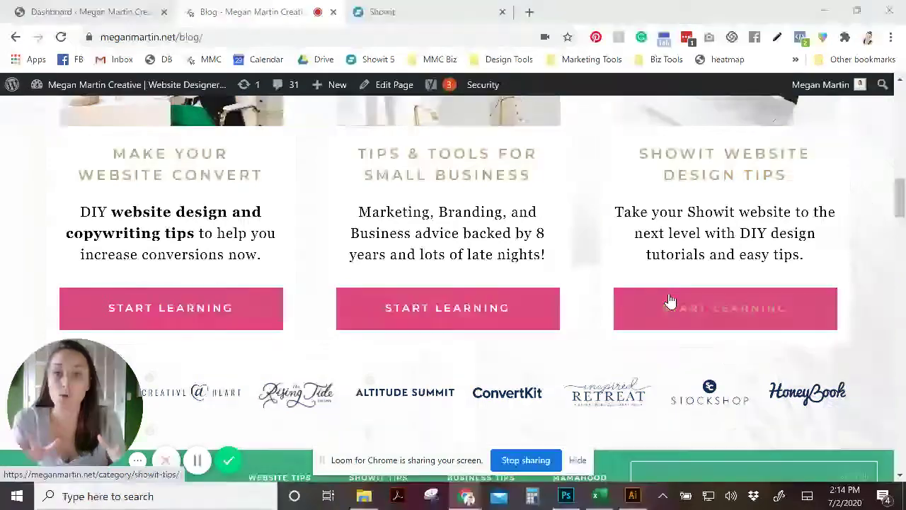
pyautogui.scroll(2, 637, 298)
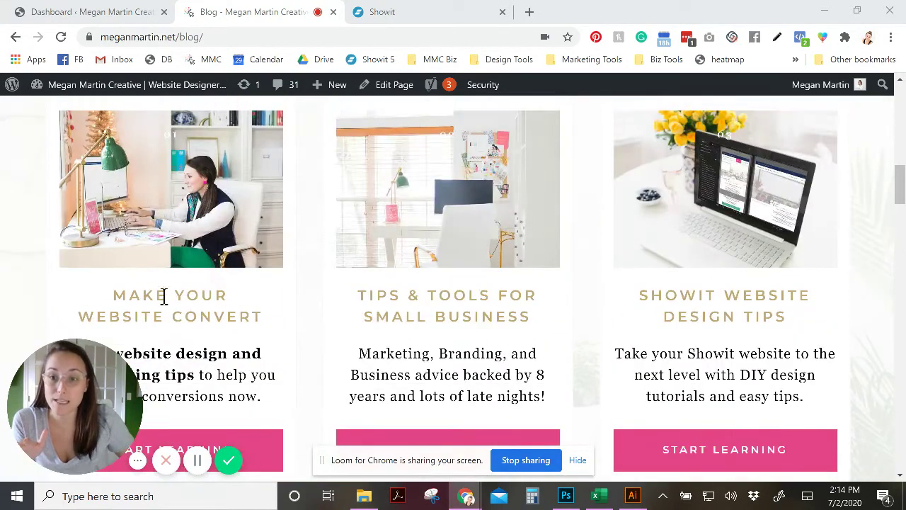
# Highlight the category card titles Make Your Website Convert, Tips & Tools for Small Business and Showit Website Design Tips in turn
pyautogui.moveTo(115, 294); pyautogui.dragTo(261, 316)
pyautogui.click(261, 316)
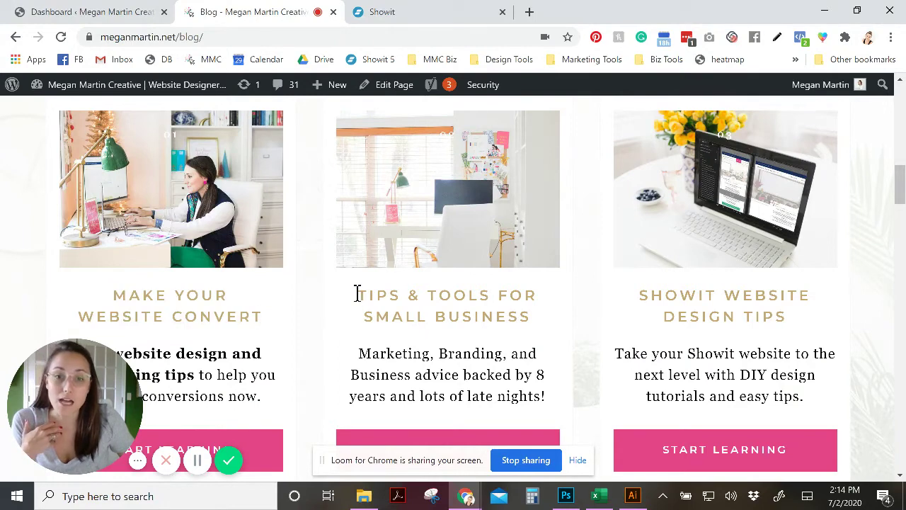
pyautogui.moveTo(356, 295); pyautogui.dragTo(542, 320)
pyautogui.click(537, 323)
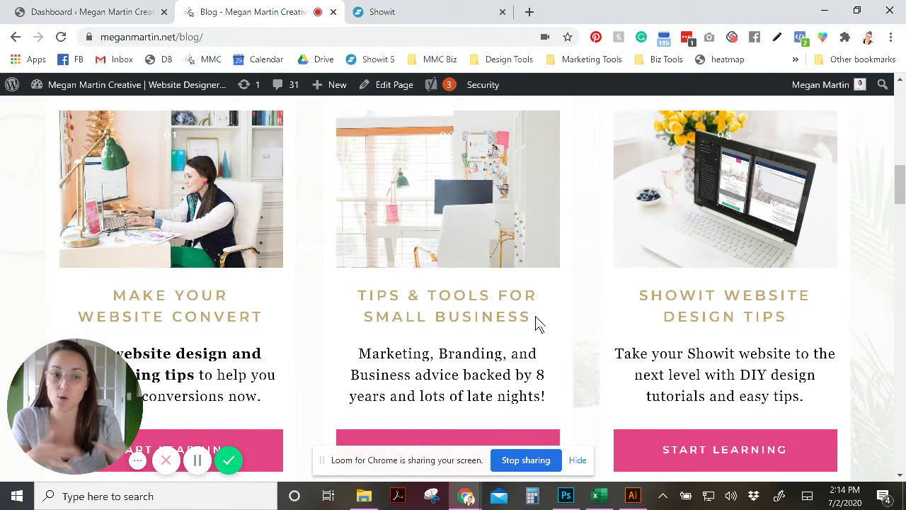
pyautogui.moveTo(640, 296); pyautogui.dragTo(821, 327)
pyautogui.click(790, 325)
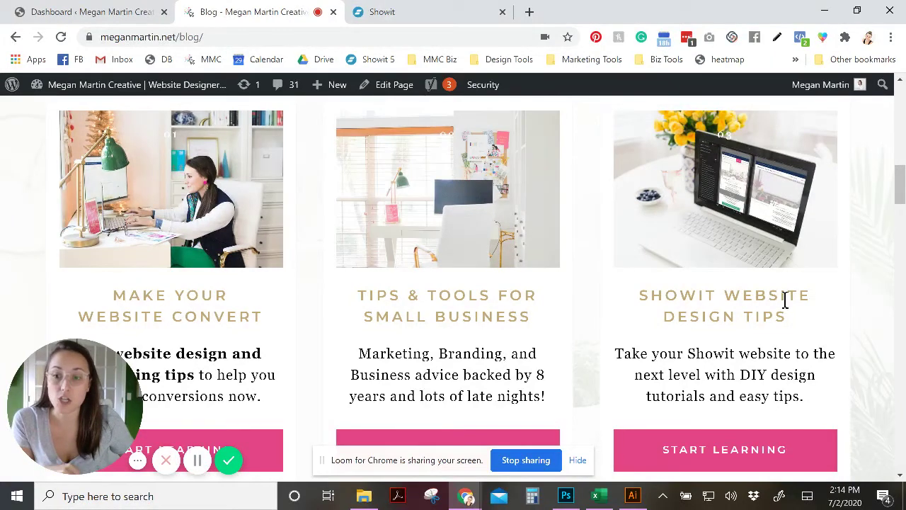
# Open the Make Your Website Convert category and highlight the tagline and the Website Tips title in its page header
pyautogui.scroll(-1, 400, 314)
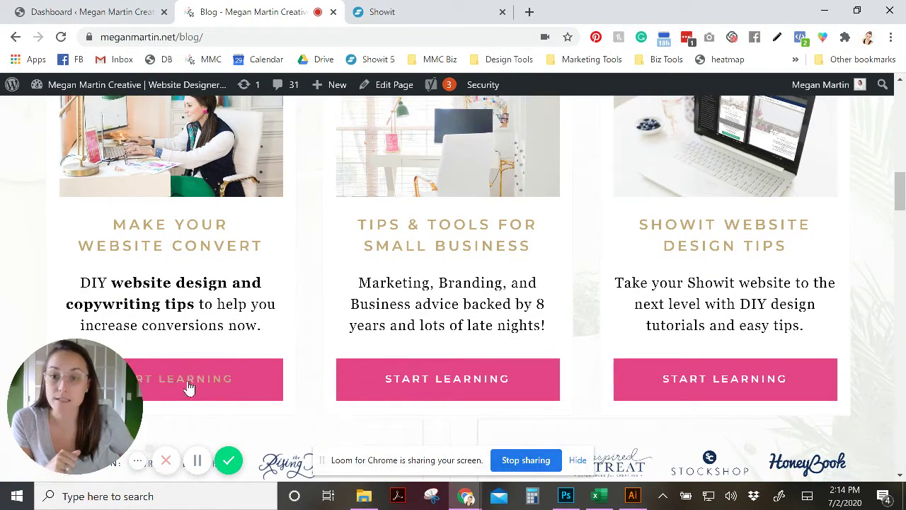
pyautogui.click(185, 386)
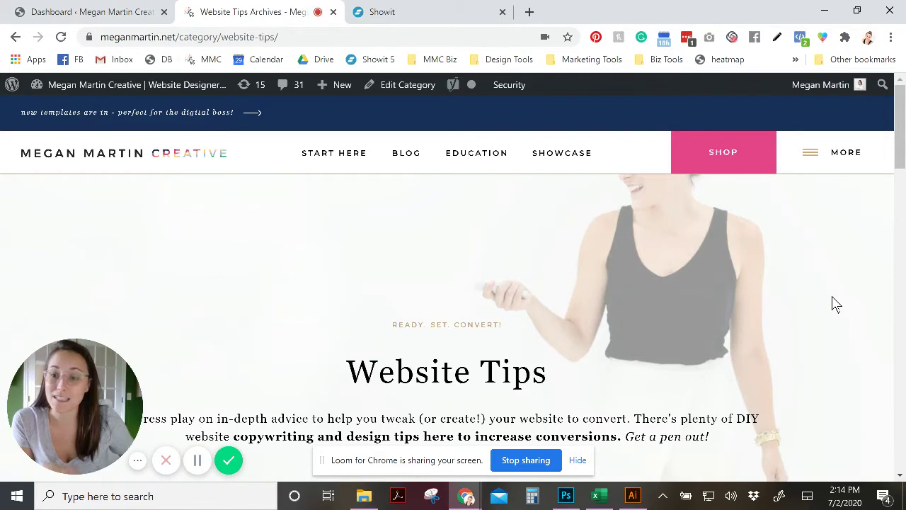
pyautogui.scroll(-2, 835, 303)
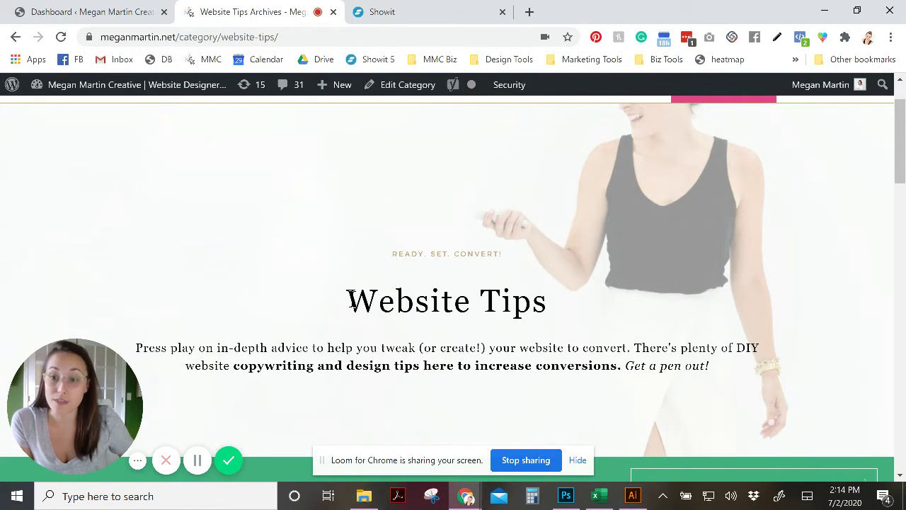
pyautogui.moveTo(392, 257); pyautogui.dragTo(482, 255)
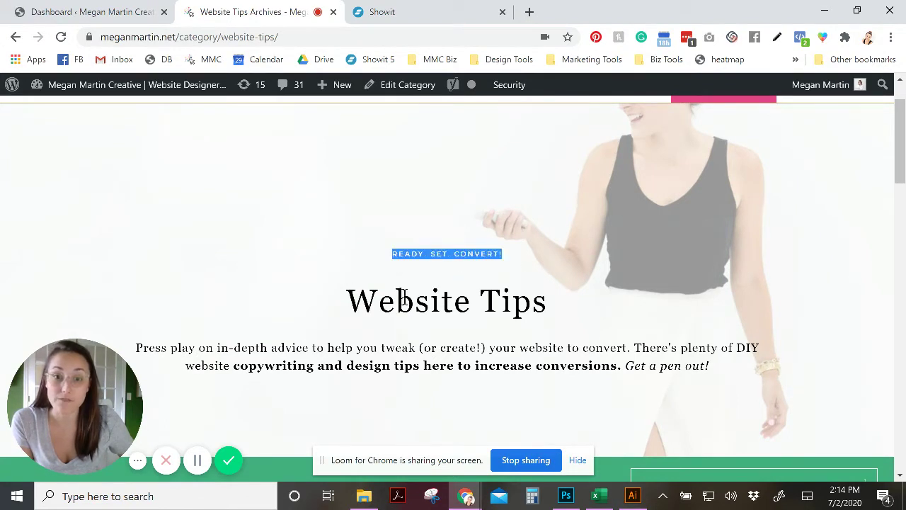
pyautogui.click(356, 299)
pyautogui.moveTo(356, 298); pyautogui.dragTo(552, 303)
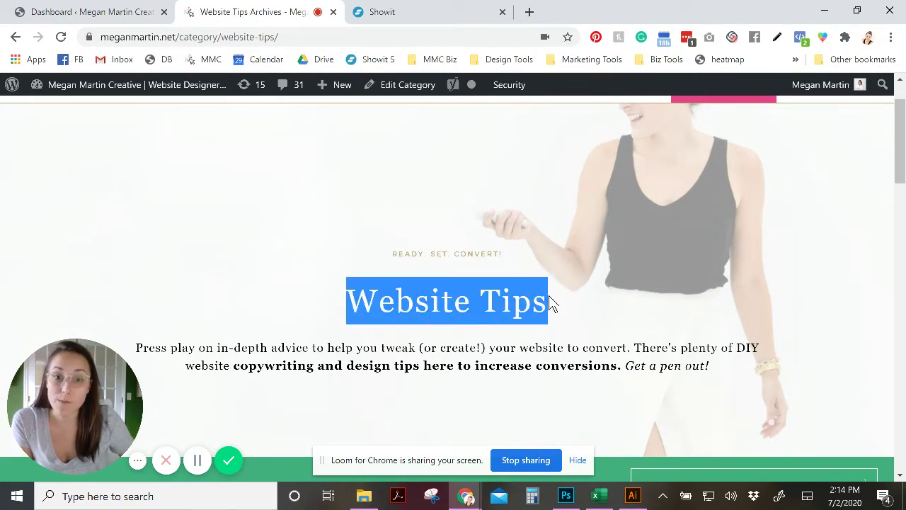
pyautogui.click(540, 301)
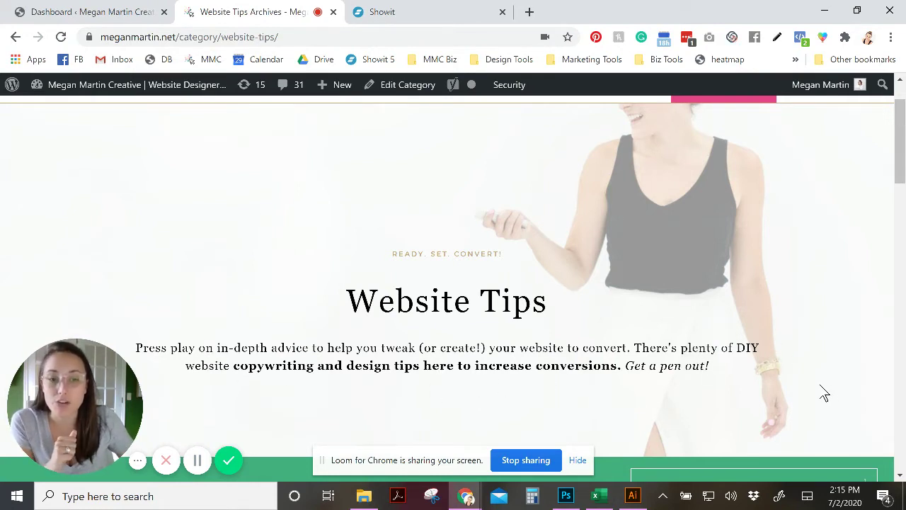
# Look through the four-column post grid on the Website Tips category page
pyautogui.scroll(-5, 822, 389)
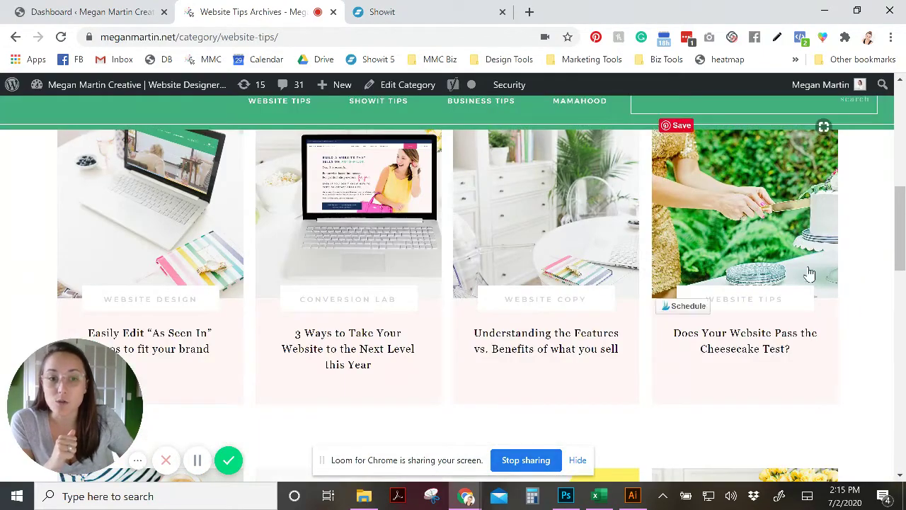
pyautogui.scroll(-3, 881, 334)
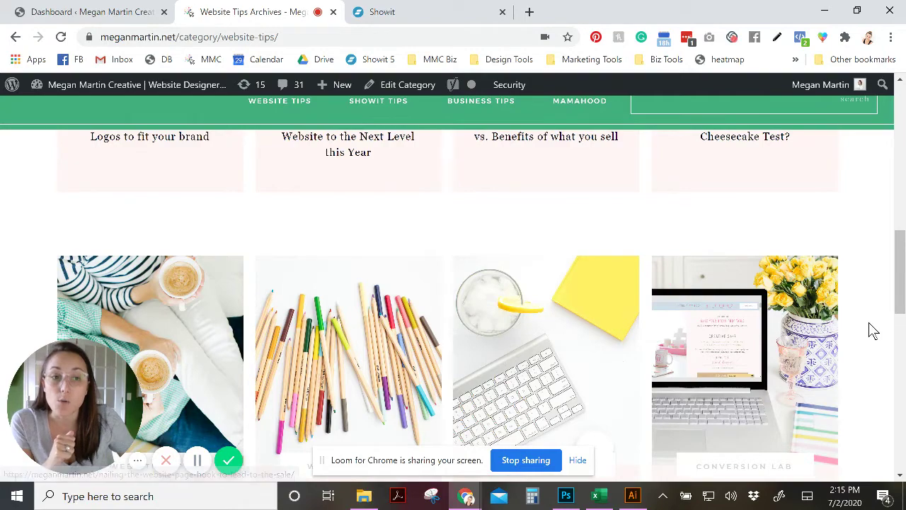
pyautogui.scroll(-1, 873, 330)
pyautogui.scroll(-2, 873, 330)
pyautogui.scroll(7, 871, 330)
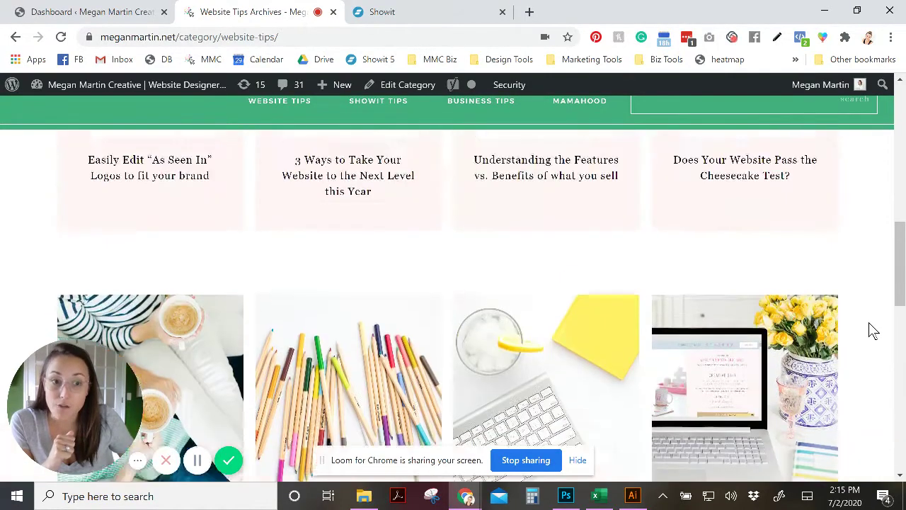
# Return to the main blog page and examine the layout of the first post in its list
pyautogui.click(16, 37)
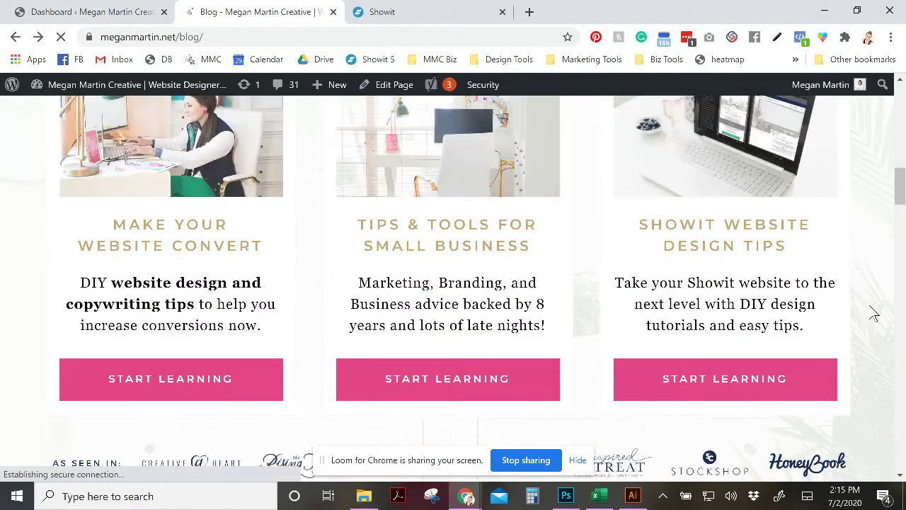
pyautogui.scroll(-6, 874, 277)
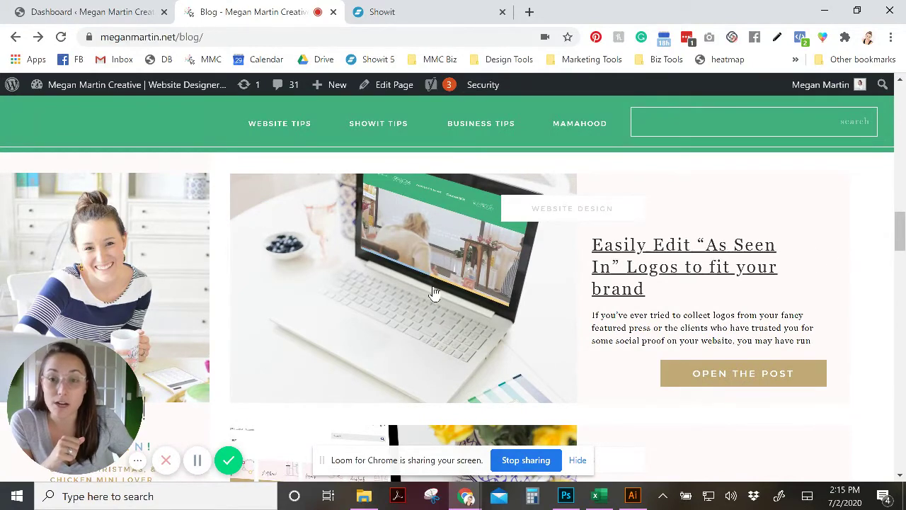
pyautogui.moveTo(245, 185)
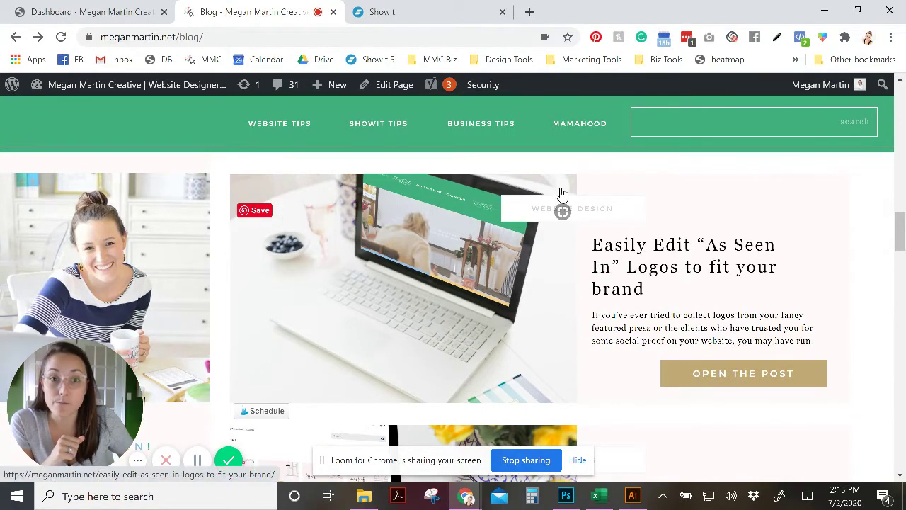
pyautogui.scroll(-1, 870, 192)
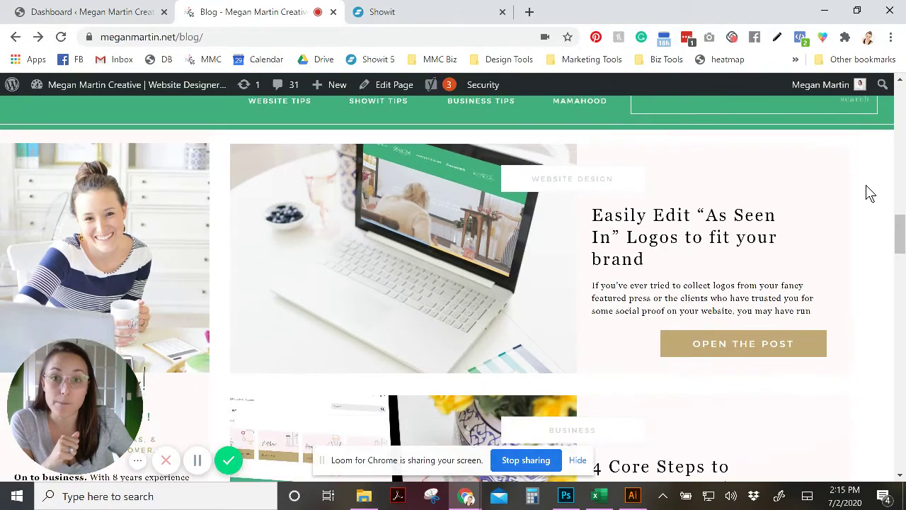
pyautogui.scroll(1, 870, 192)
pyautogui.moveTo(374, 194)
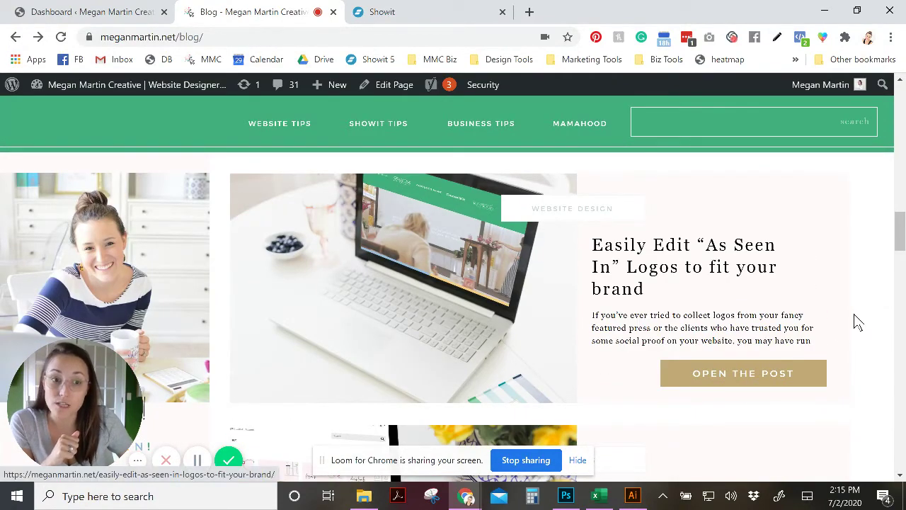
# Review the rest of the blog page's post list and sidebar, and return to the category cards
pyautogui.scroll(-3, 855, 319)
pyautogui.scroll(-8, 857, 321)
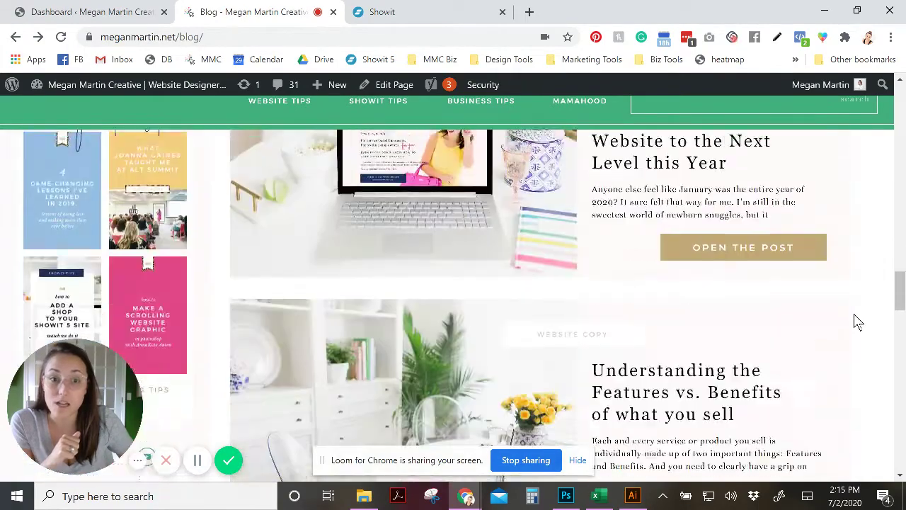
pyautogui.scroll(-10, 857, 321)
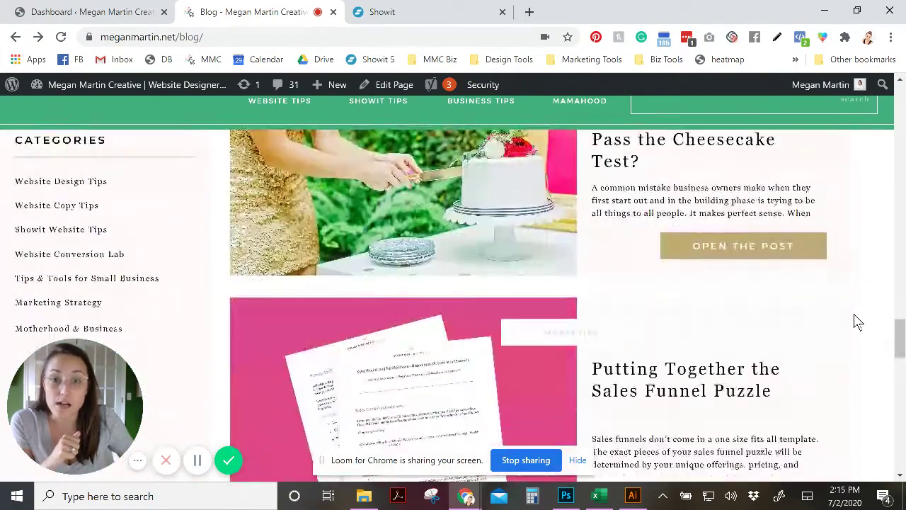
pyautogui.scroll(-3, 856, 320)
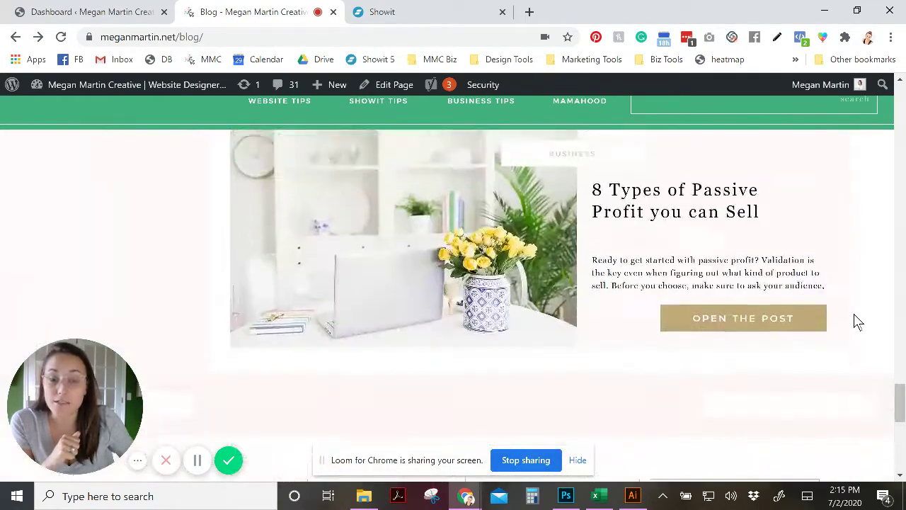
pyautogui.scroll(14, 856, 321)
pyautogui.scroll(15, 856, 321)
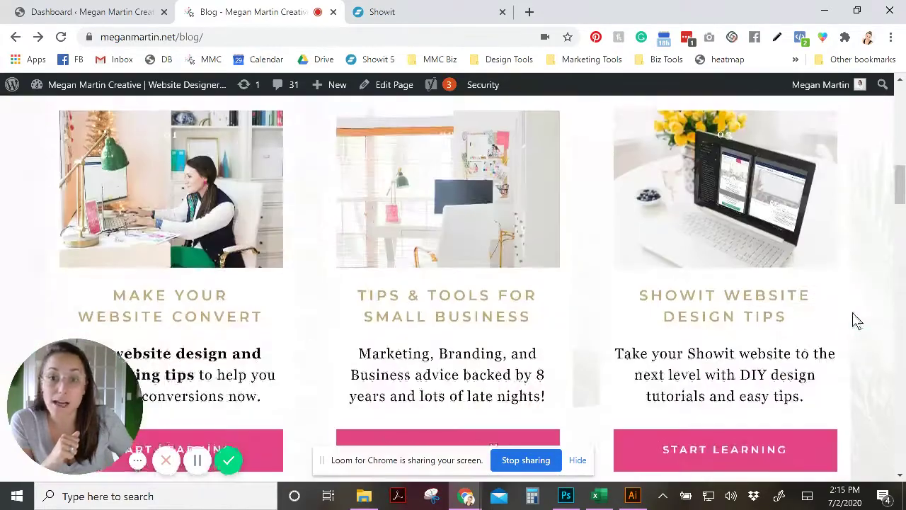
# Reopen the Make Your Website Convert category and compare its post grid with the main blog layout
pyautogui.scroll(-1, 855, 319)
pyautogui.click(179, 381)
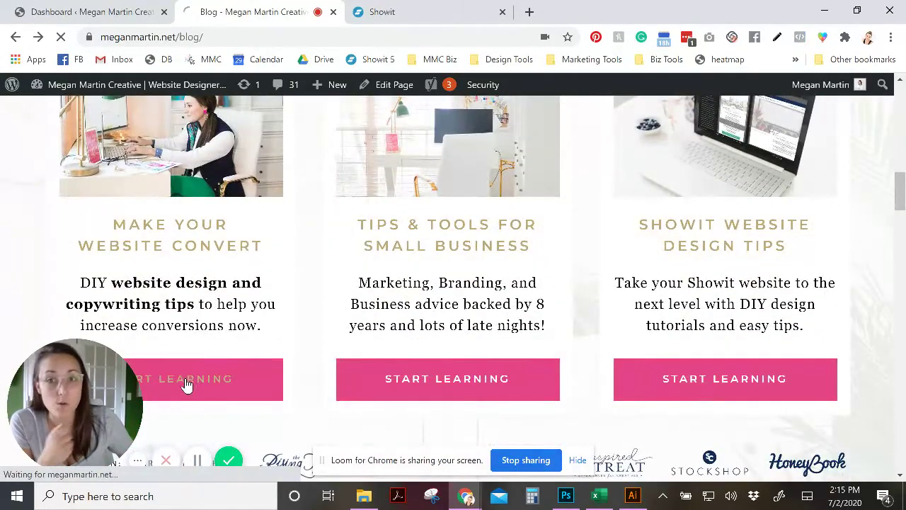
pyautogui.scroll(-6, 847, 301)
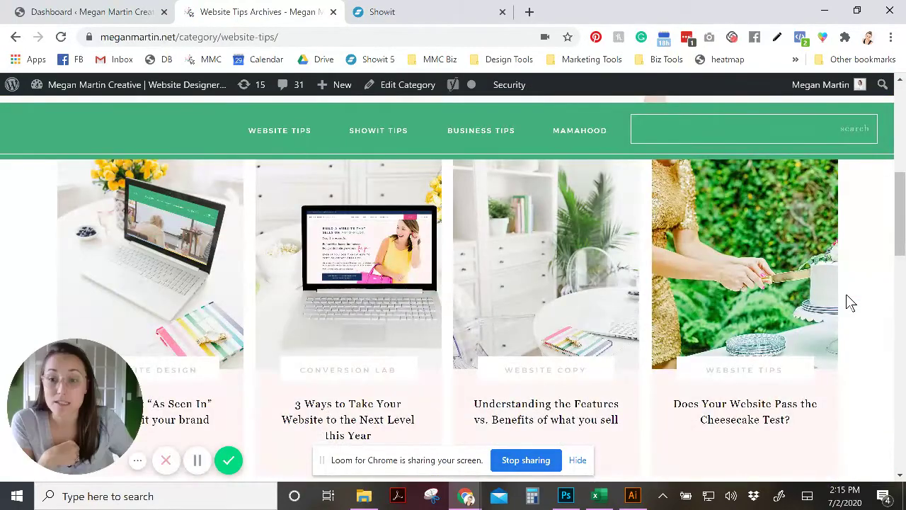
pyautogui.scroll(-2, 850, 302)
pyautogui.scroll(-4, 850, 302)
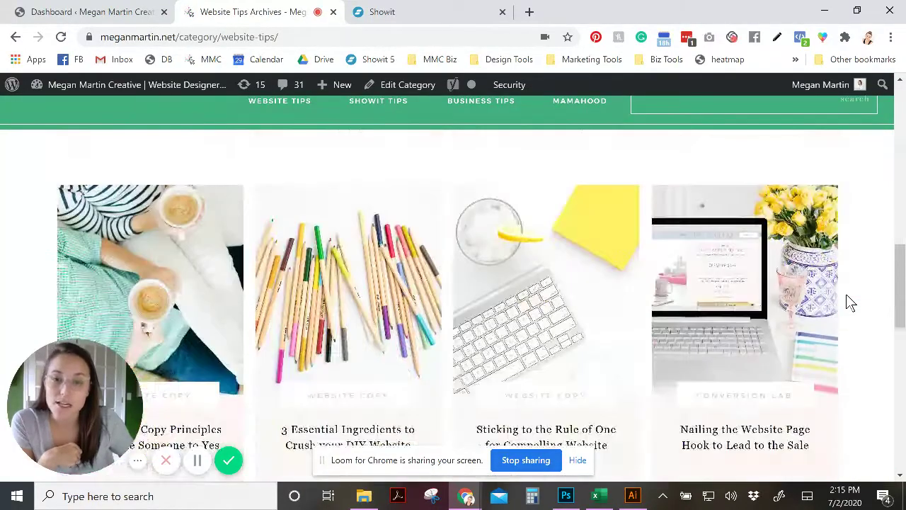
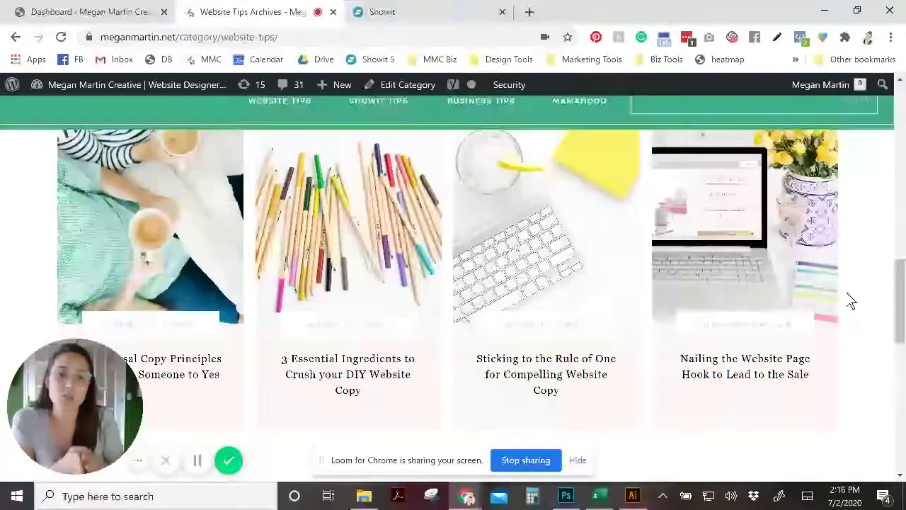
# Go back to the category page header and highlight its Website Tips title
pyautogui.scroll(10, 851, 301)
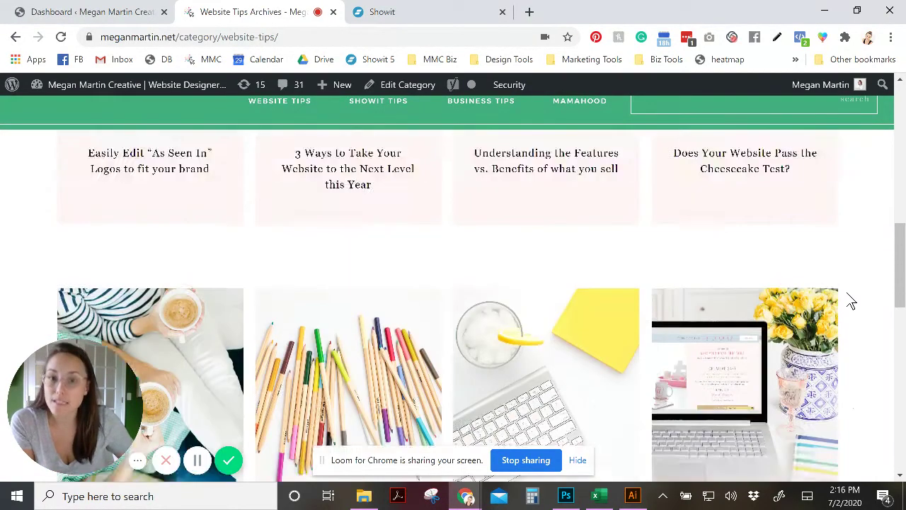
pyautogui.scroll(-5, 850, 299)
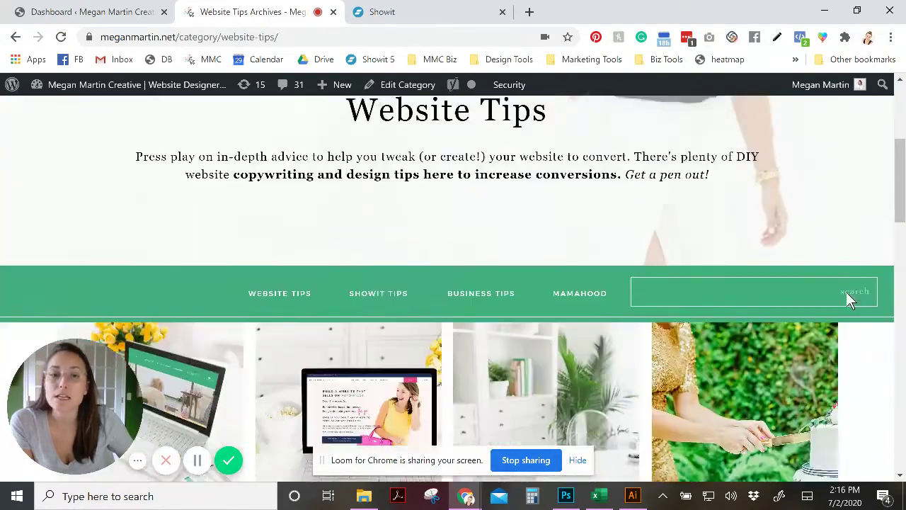
pyautogui.scroll(1, 634, 262)
pyautogui.scroll(3, 634, 262)
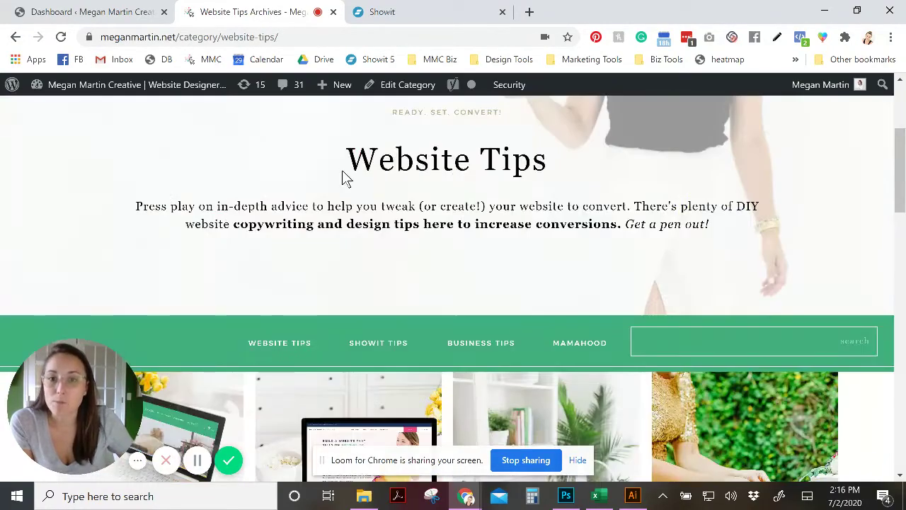
pyautogui.moveTo(347, 157); pyautogui.dragTo(555, 183)
pyautogui.click(554, 182)
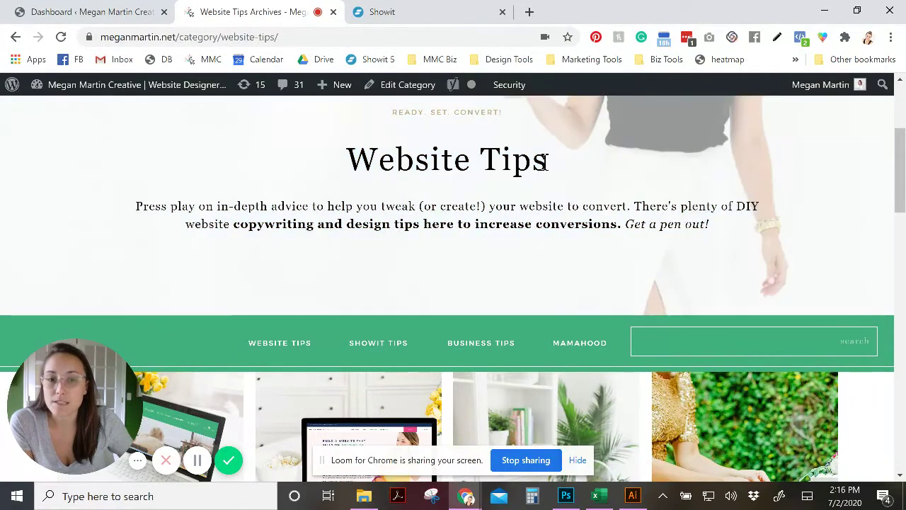
# Open the Showit Tips category page and highlight the "Click. Swap. Drag. Drop." tagline in its header
pyautogui.click(366, 348)
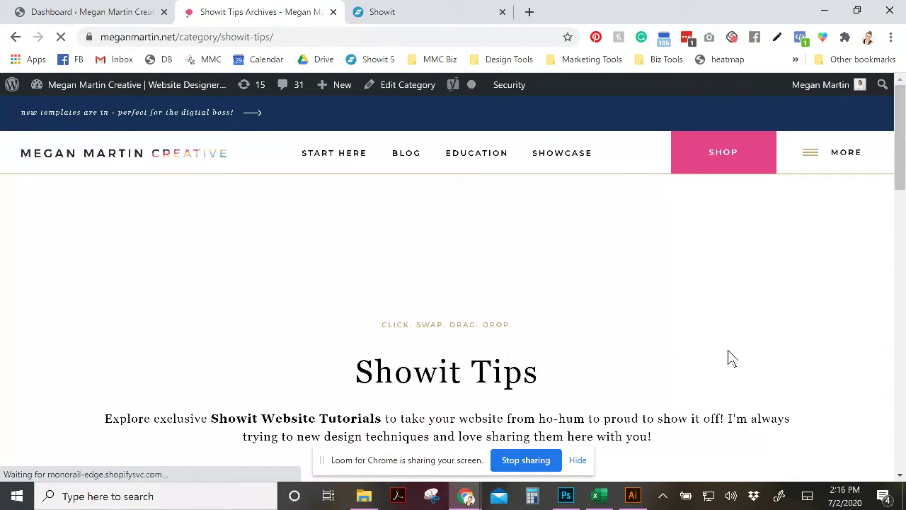
pyautogui.scroll(-2, 805, 380)
pyautogui.scroll(2, 443, 226)
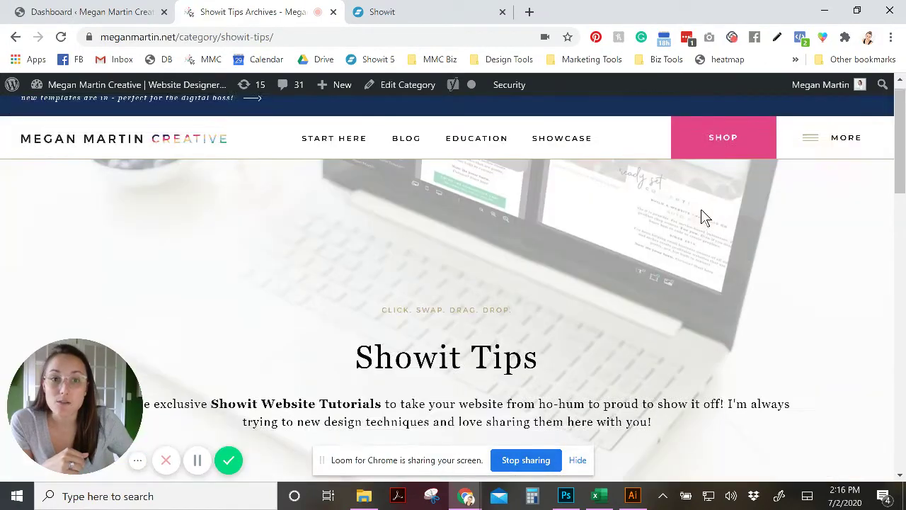
pyautogui.scroll(-1, 832, 290)
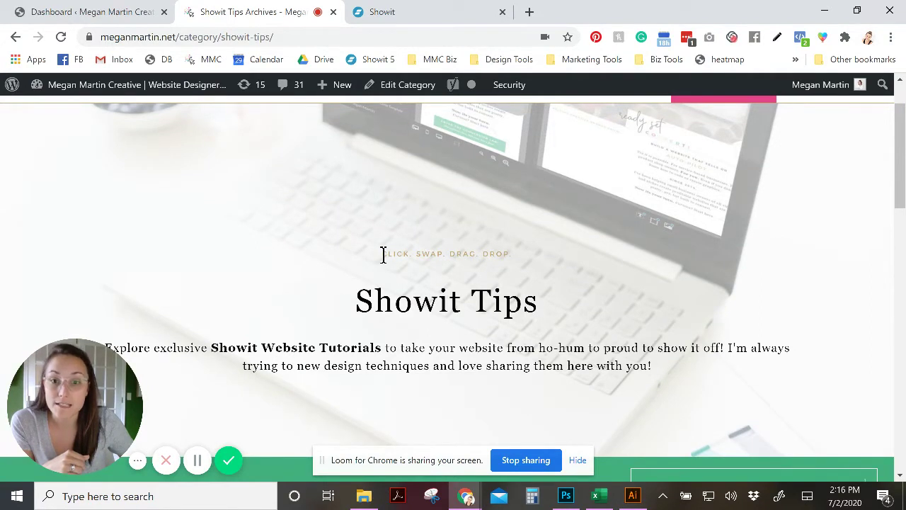
pyautogui.moveTo(383, 254)
pyautogui.mouseDown()
pyautogui.moveTo(510, 255)
pyautogui.moveTo(373, 253)
pyautogui.mouseUp()
pyautogui.click(511, 254)
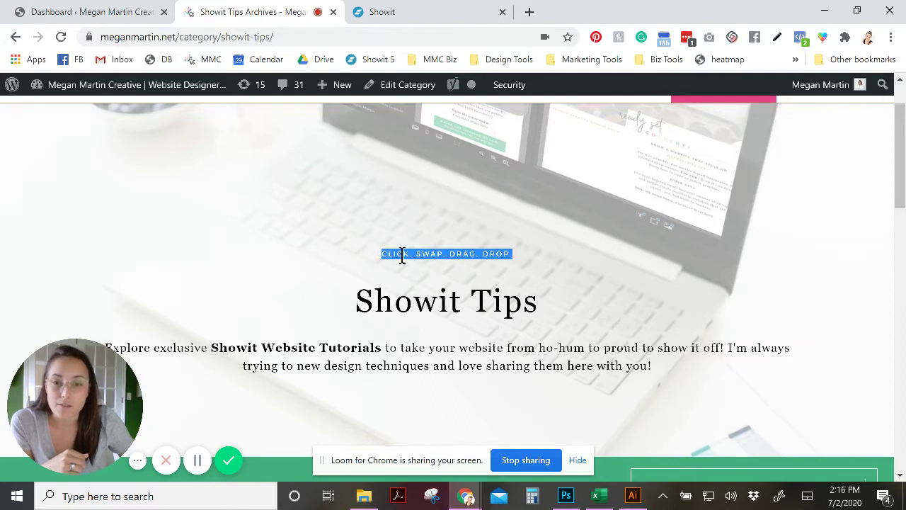
pyautogui.tripleClick(401, 255)
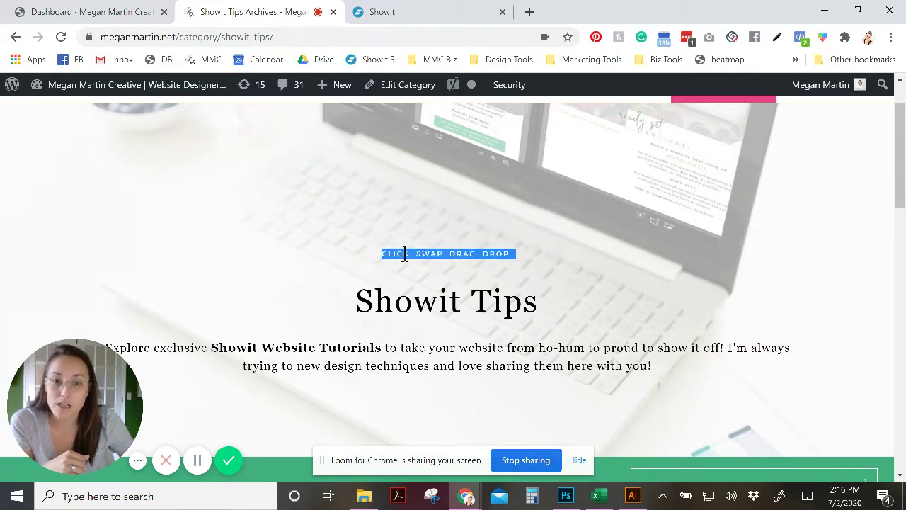
pyautogui.click(535, 303)
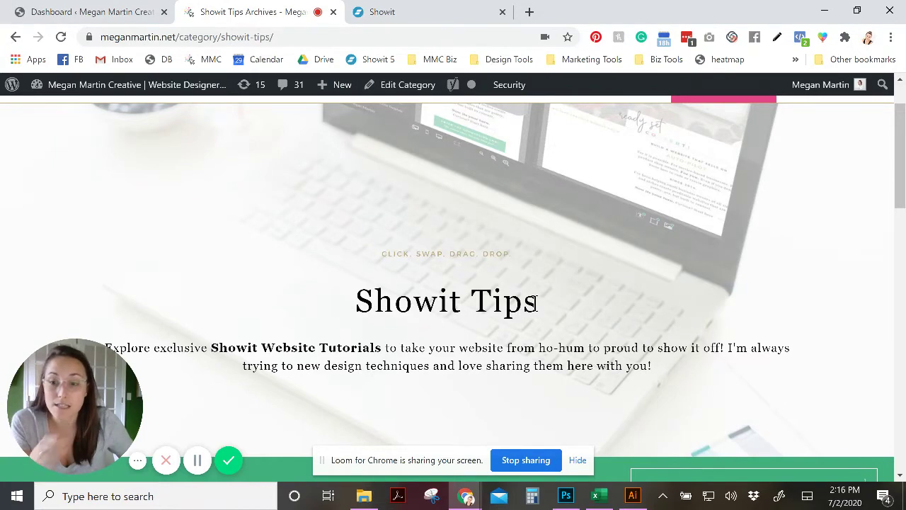
# Highlight the header's tagline, Showit Tips title and "Explore exclusive Showit Website Tutorials" description one after another
pyautogui.scroll(-2, 541, 315)
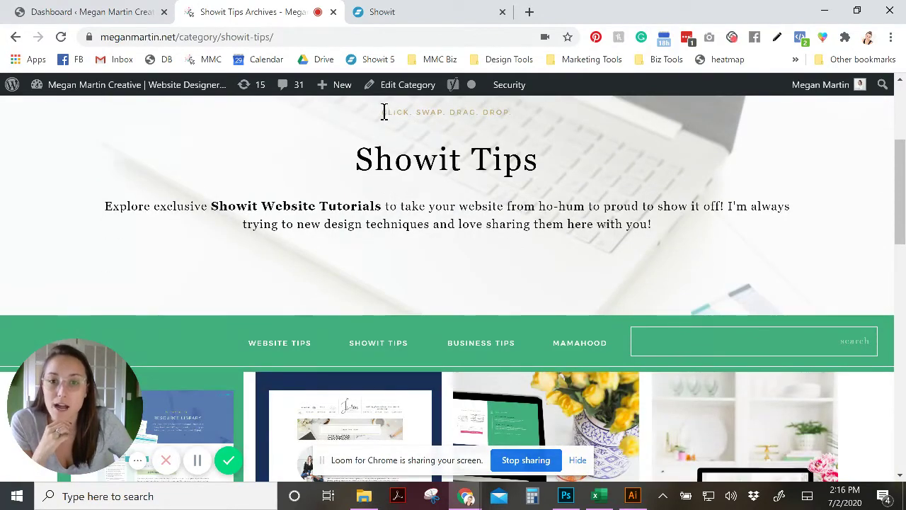
pyautogui.moveTo(382, 112); pyautogui.dragTo(517, 120)
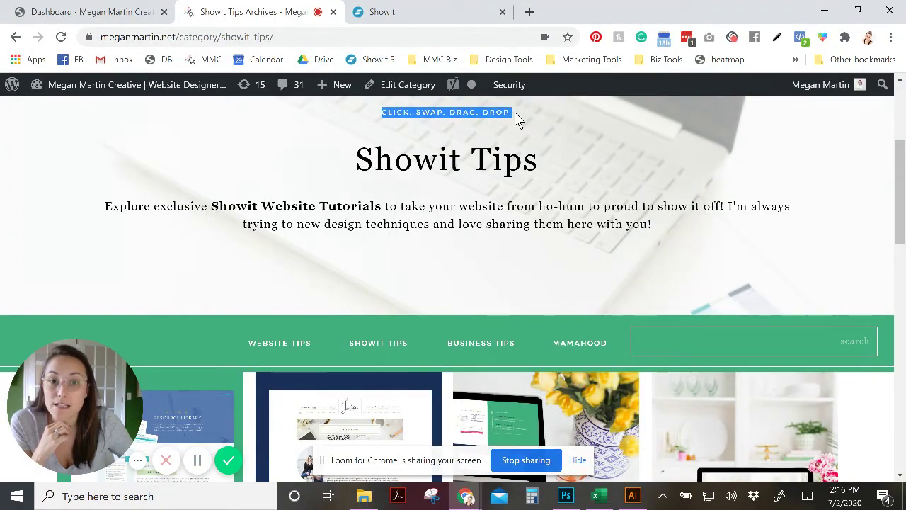
pyautogui.moveTo(358, 159); pyautogui.dragTo(547, 167)
pyautogui.click(142, 201)
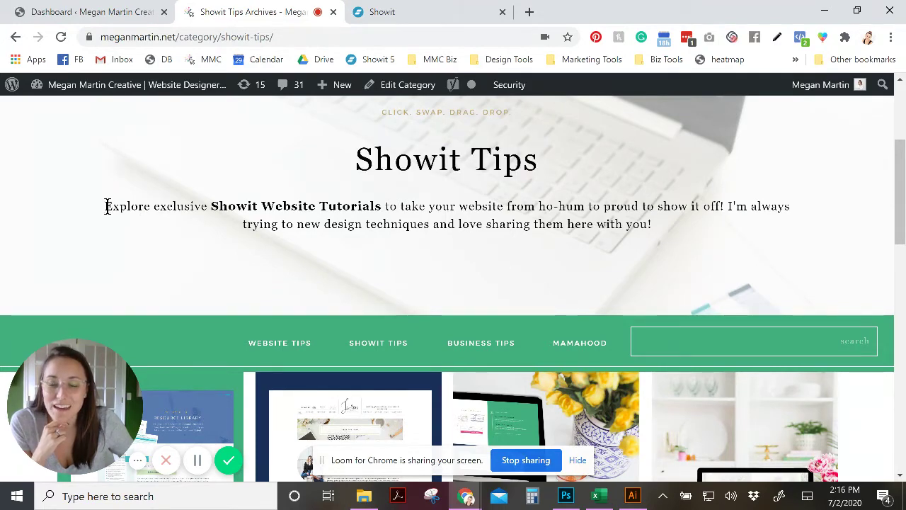
pyautogui.moveTo(104, 206); pyautogui.dragTo(729, 239)
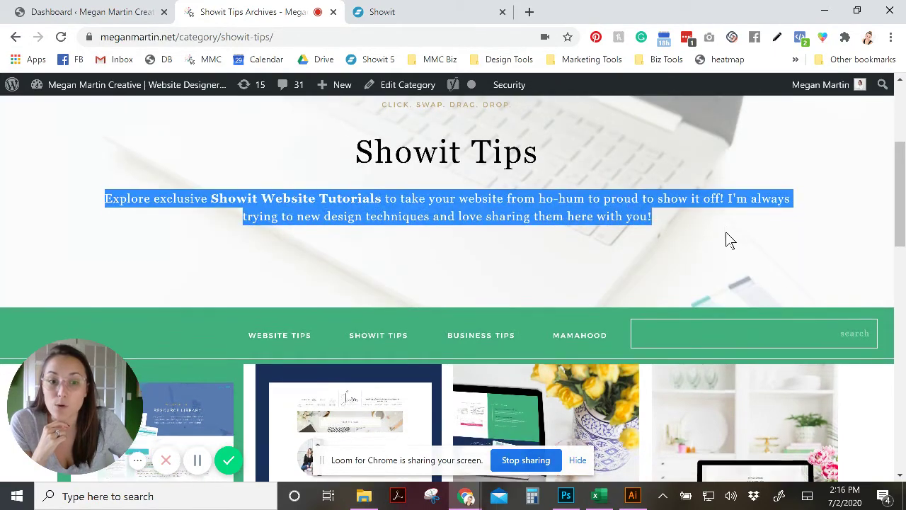
# Review the Showit Tips post grid below the header, clear the text highlight and return to the page's header
pyautogui.scroll(-3, 727, 239)
pyautogui.scroll(-3, 425, 370)
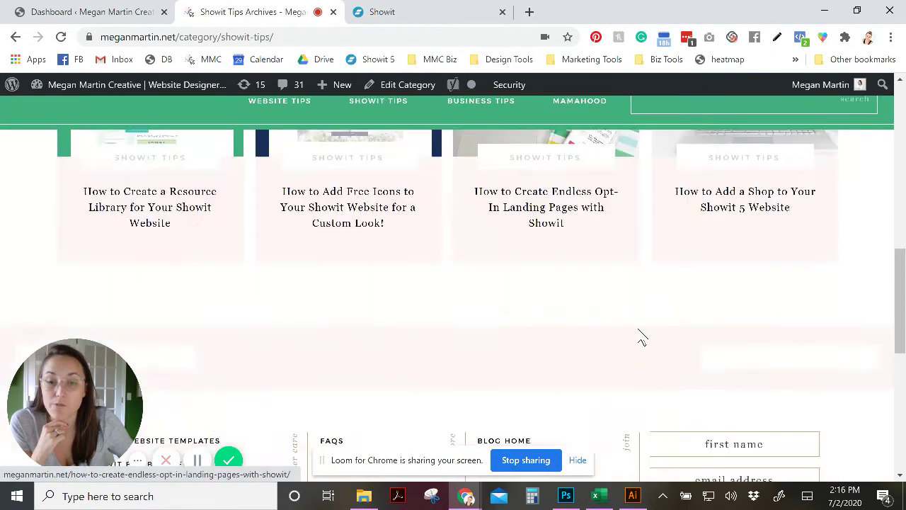
pyautogui.scroll(5, 641, 337)
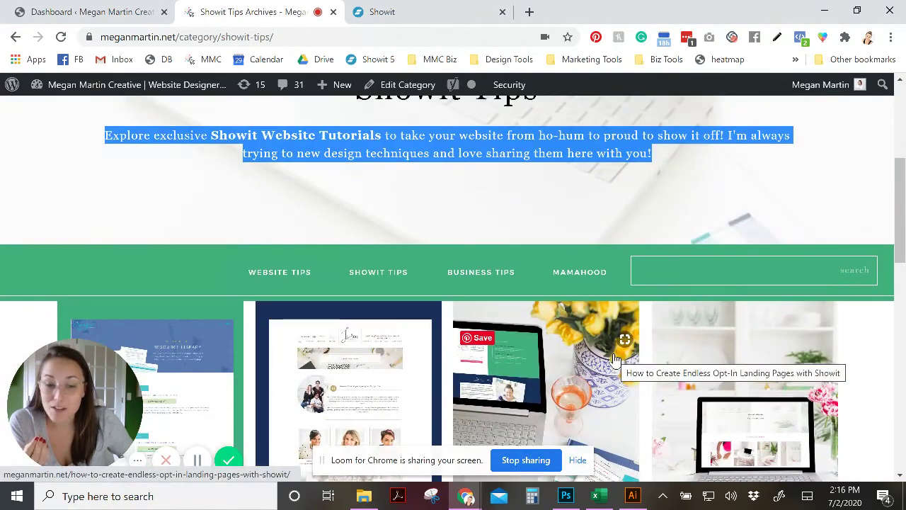
pyautogui.scroll(2, 243, 221)
pyautogui.click(242, 216)
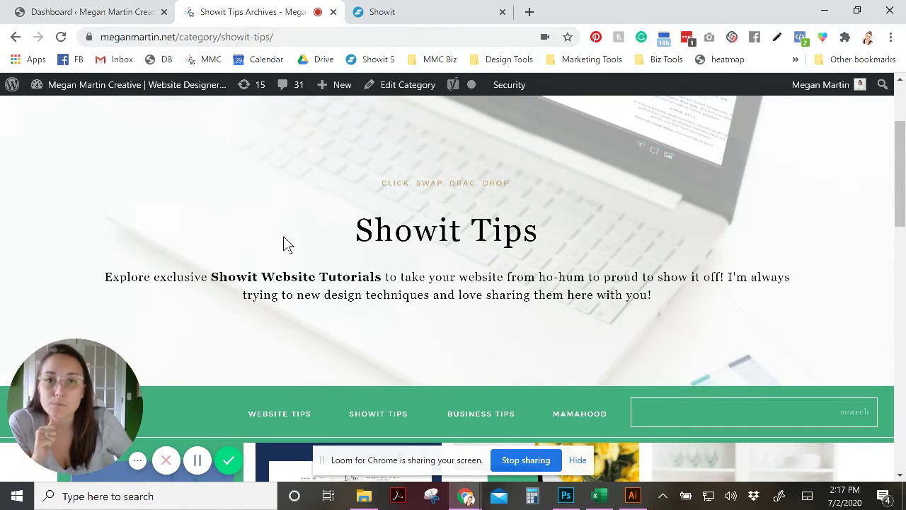
pyautogui.scroll(2, 283, 237)
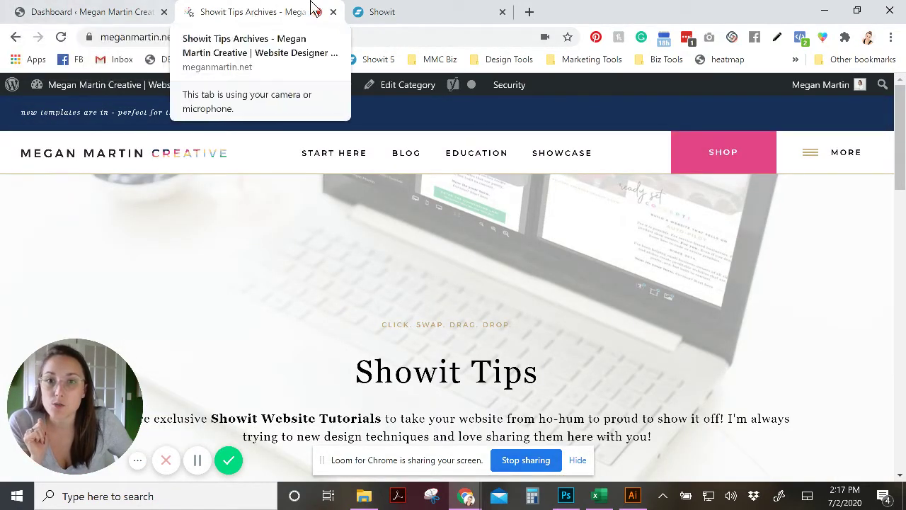
# Switch to the Showit editor, open the Blog template and examine its hero, testimonial and category sections
pyautogui.click(357, 15)
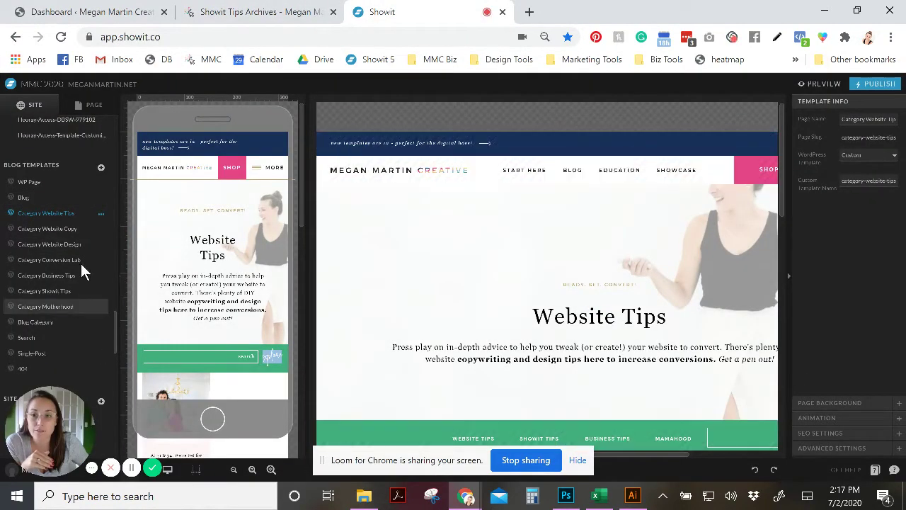
pyautogui.click(31, 202)
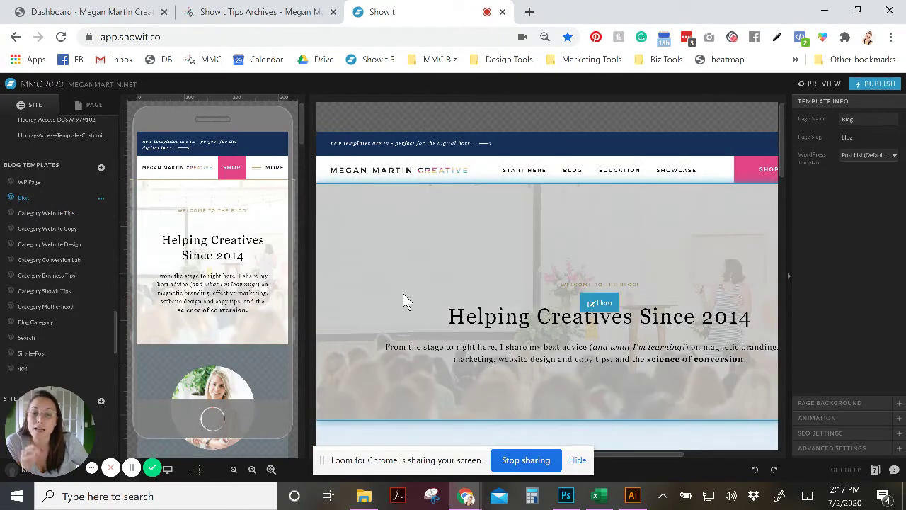
pyautogui.scroll(-7, 613, 328)
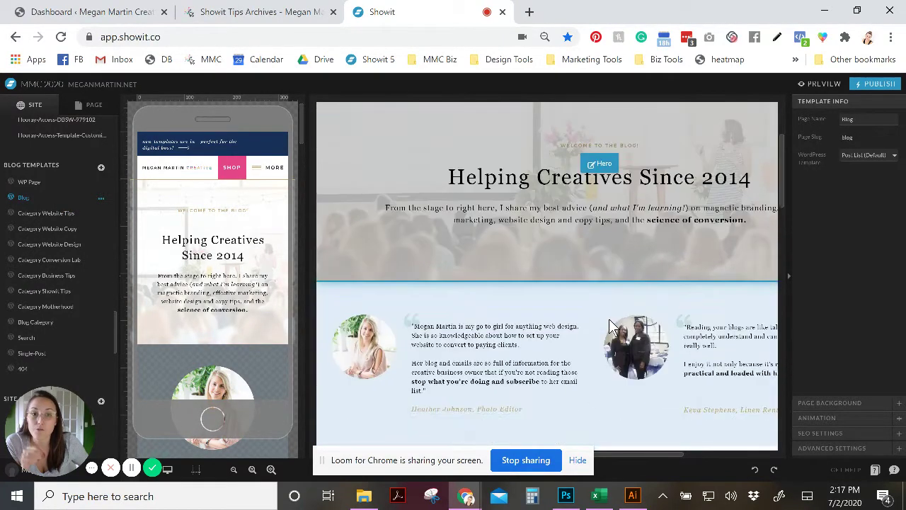
pyautogui.scroll(-3, 610, 323)
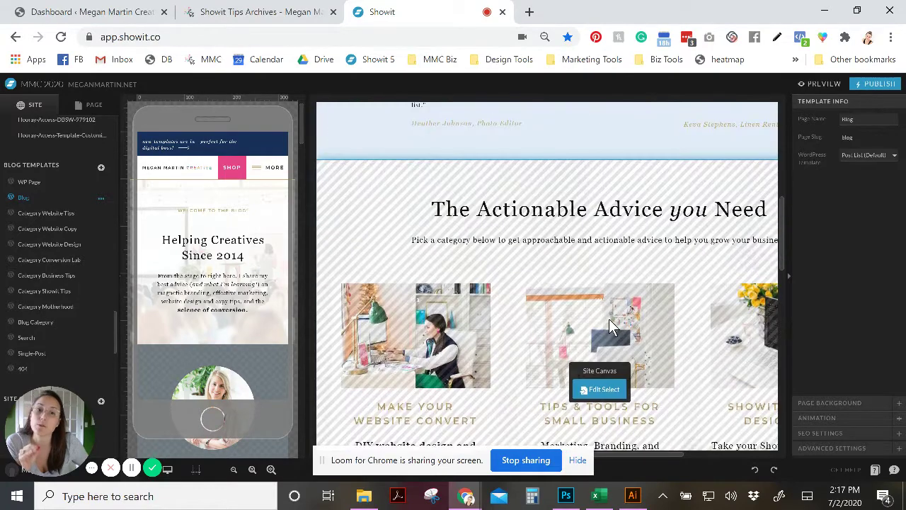
pyautogui.scroll(7, 611, 324)
pyautogui.scroll(2, 613, 297)
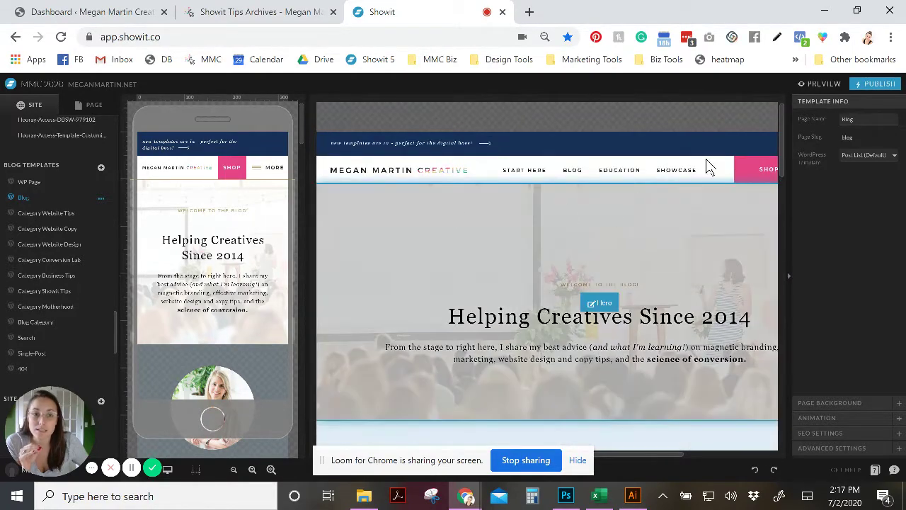
pyautogui.scroll(-1, 747, 197)
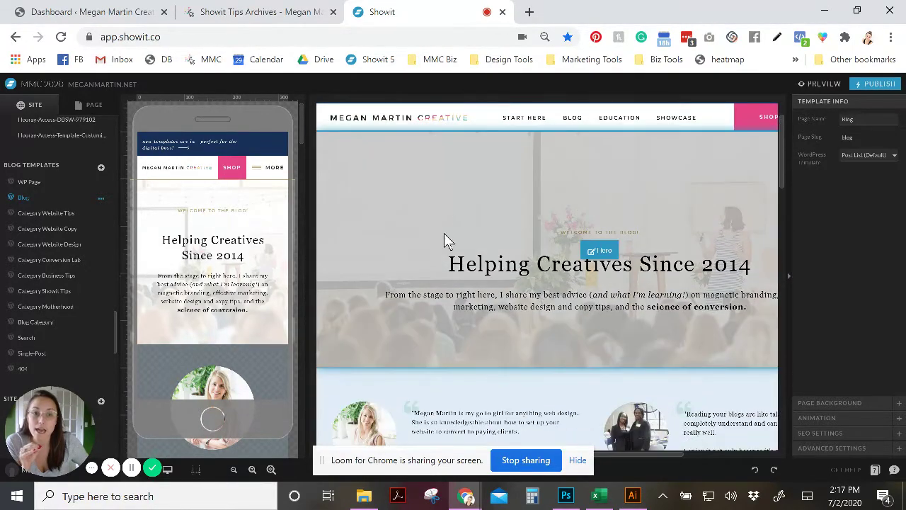
# Compare the live Showit Tips page header with the Blog template, returning to the Showit editor
pyautogui.click(287, 21)
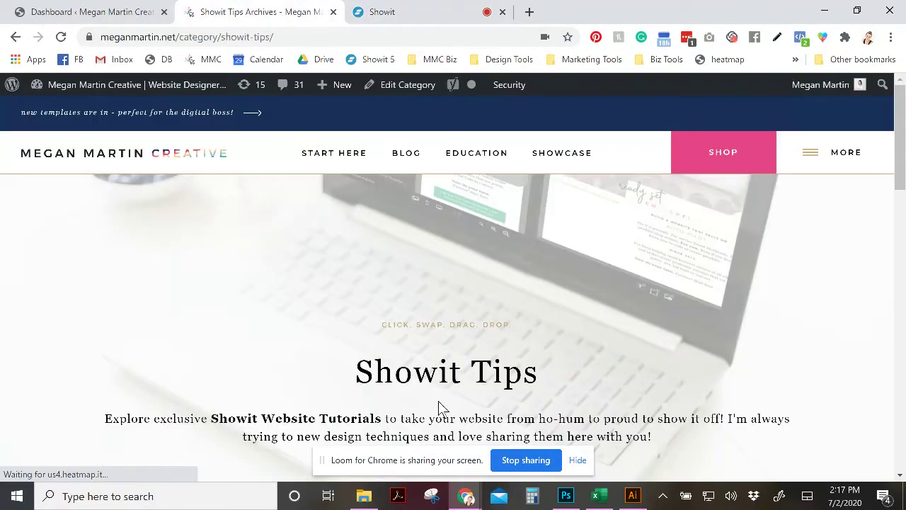
pyautogui.scroll(-2, 439, 404)
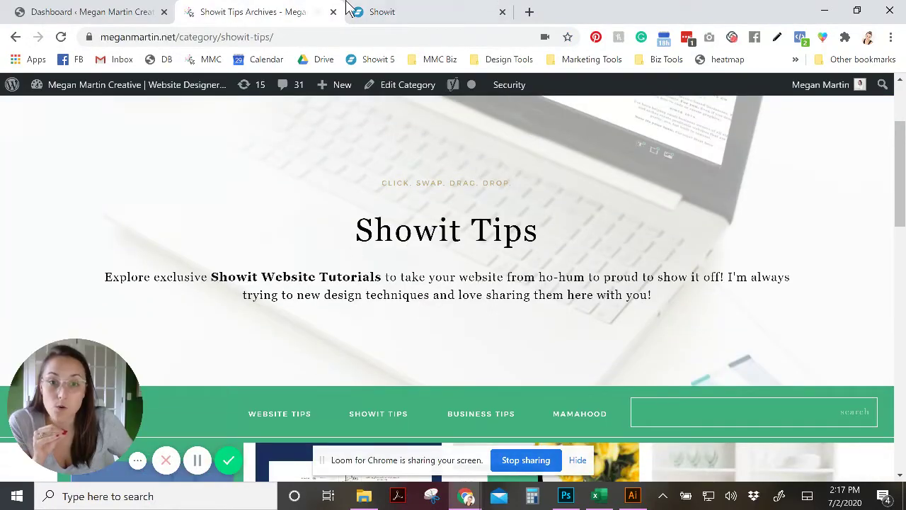
pyautogui.click(348, 7)
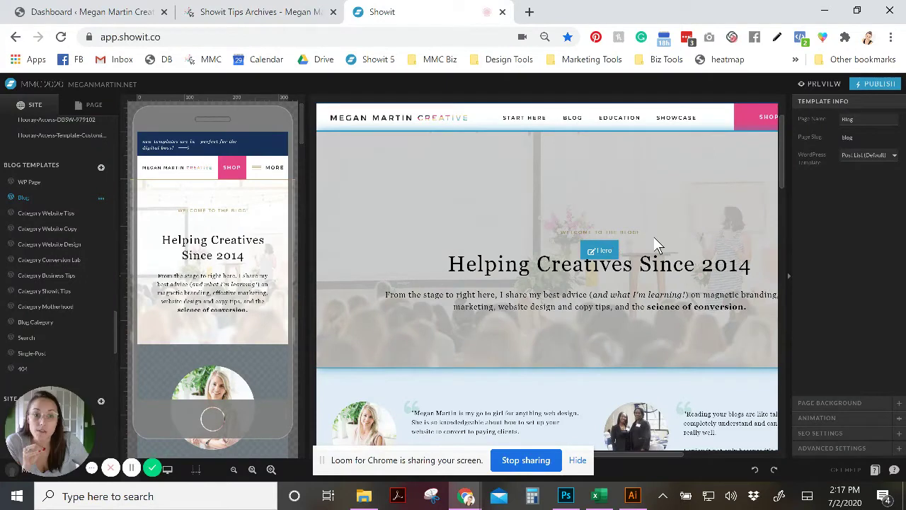
# Select the Blog template's Hero canvas and examine the template's sections down to the post loop and back
pyautogui.click(562, 233)
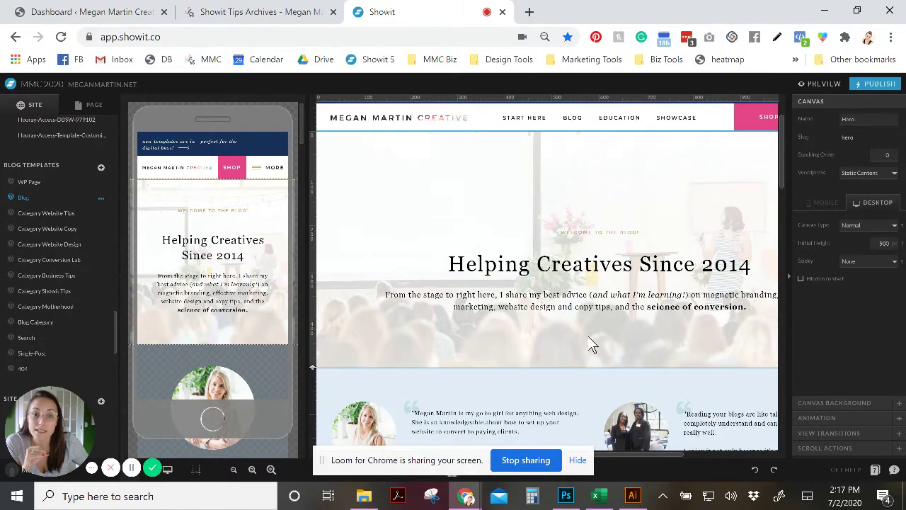
pyautogui.scroll(-3, 589, 329)
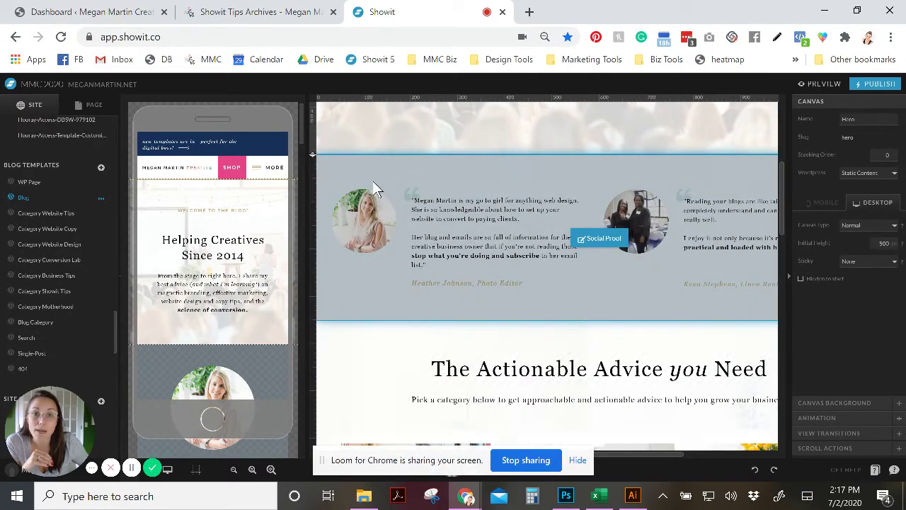
pyautogui.scroll(-4, 665, 269)
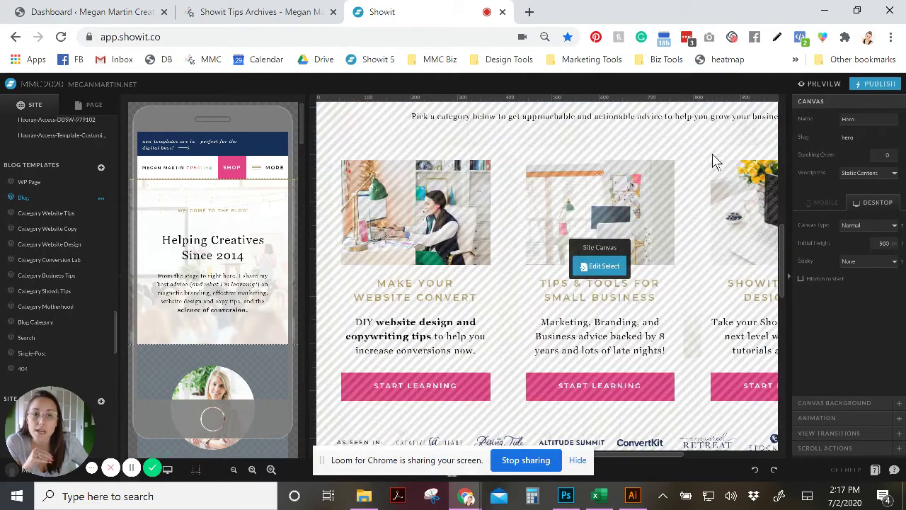
pyautogui.scroll(1, 739, 237)
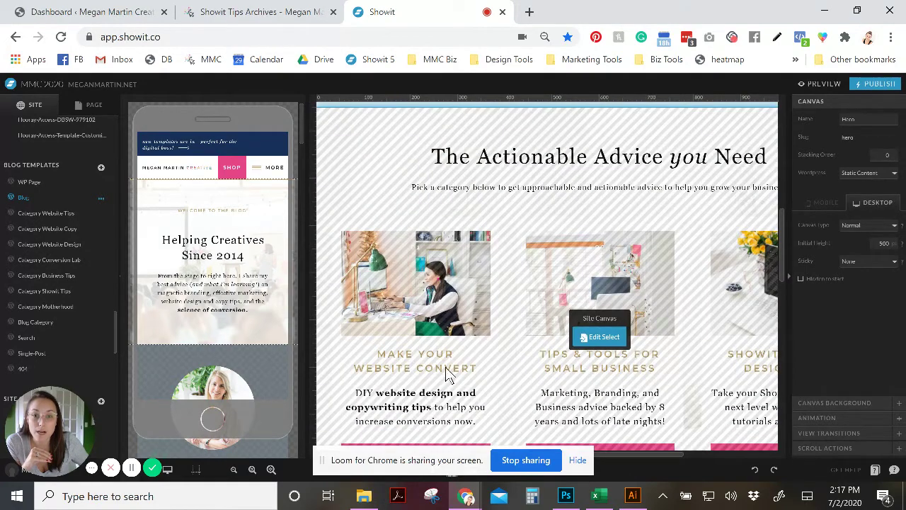
pyautogui.scroll(-5, 694, 312)
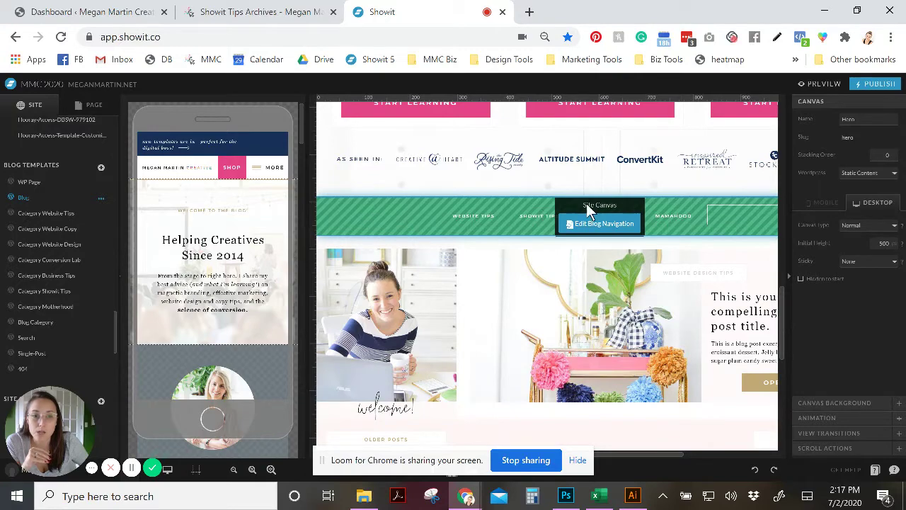
pyautogui.scroll(-3, 764, 208)
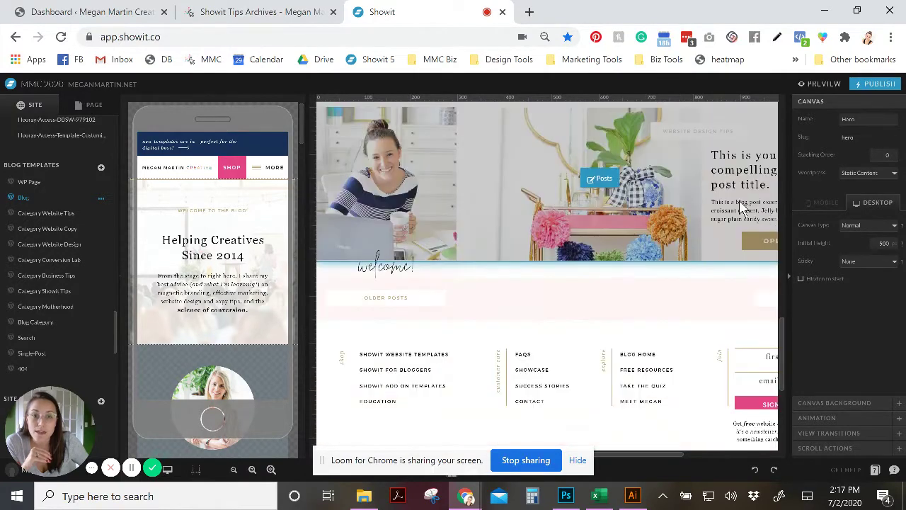
pyautogui.scroll(2, 686, 220)
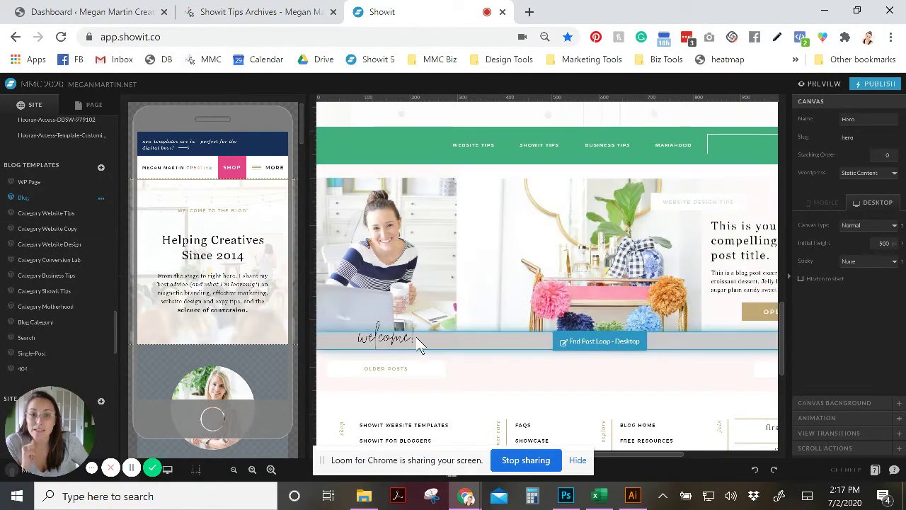
pyautogui.scroll(8, 441, 293)
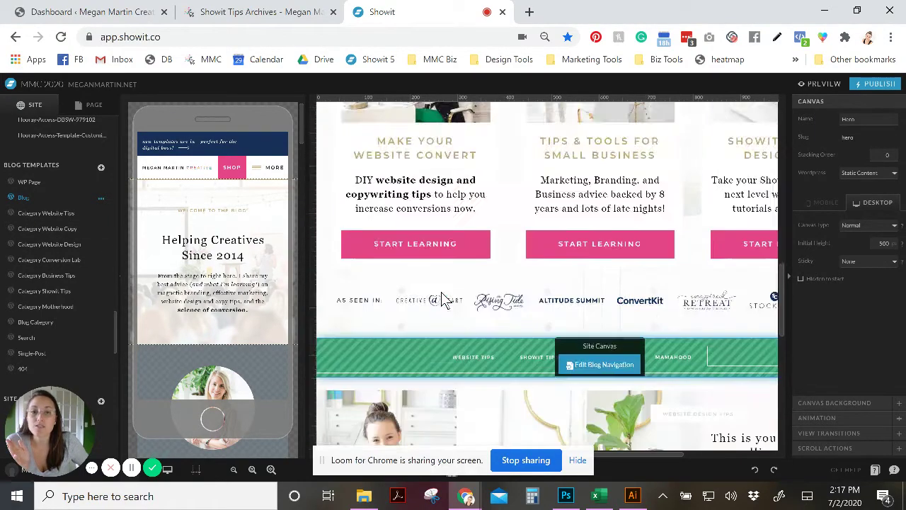
pyautogui.scroll(5, 441, 297)
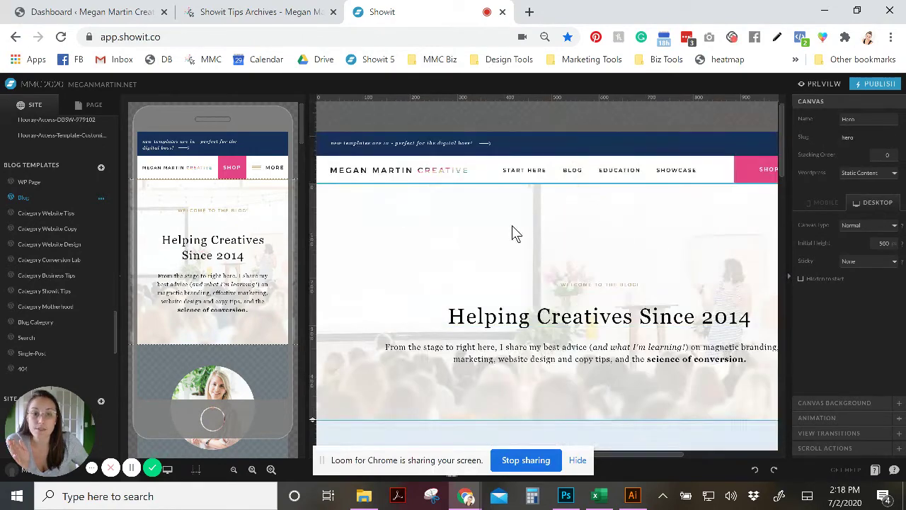
# Revisit the header of the live Showit Tips category page and go back to the Blog template in Showit
pyautogui.click(258, 12)
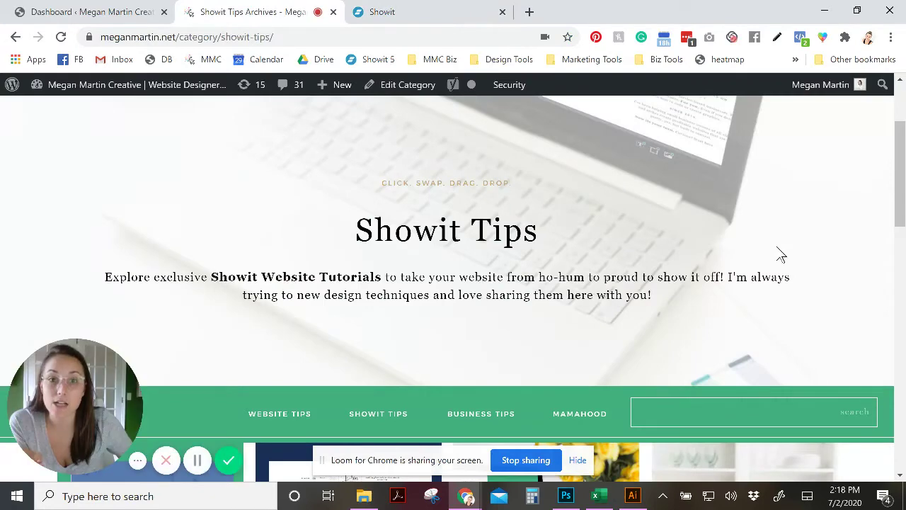
pyautogui.scroll(1, 783, 254)
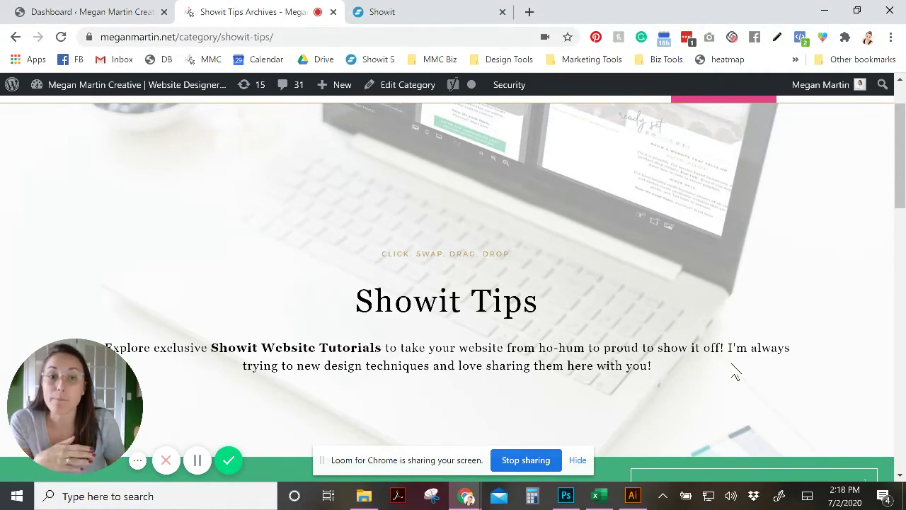
pyautogui.click(400, 11)
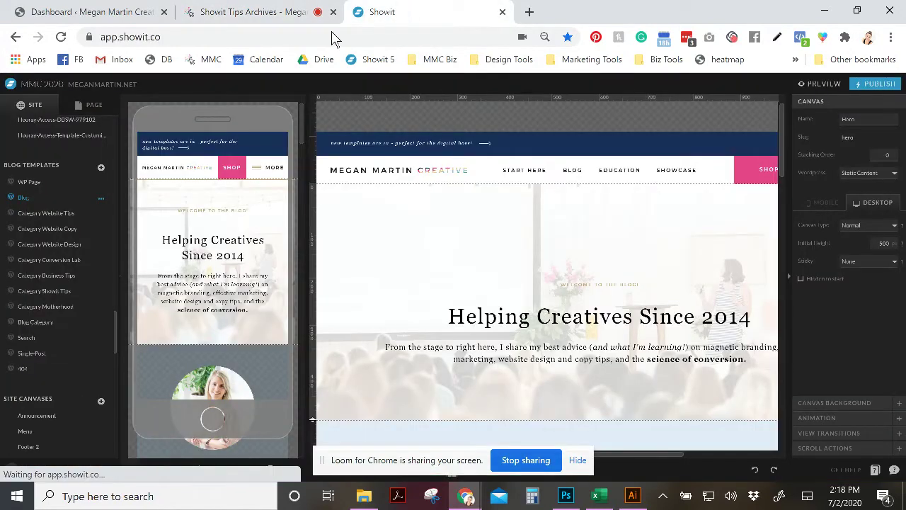
# Switch to the WordPress dashboard, open the post categories and examine the category list with its parent and child categories
pyautogui.click(78, 14)
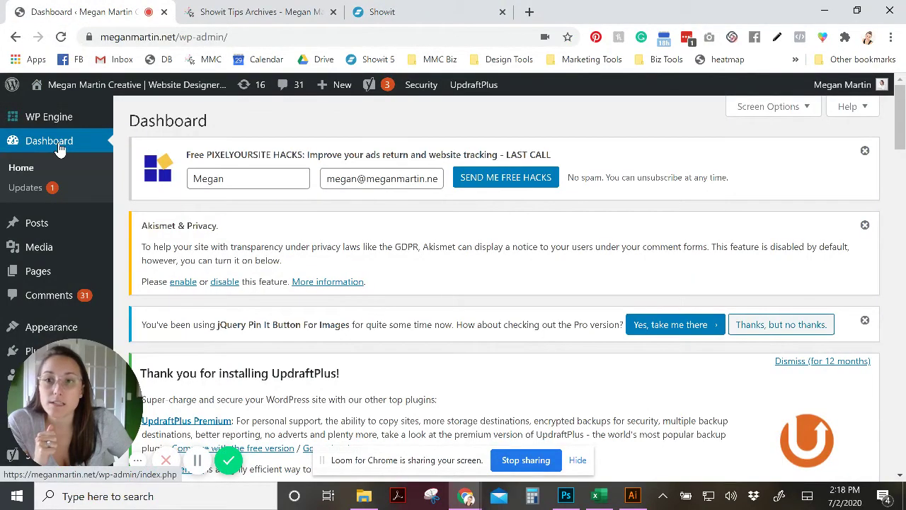
pyautogui.moveTo(40, 227)
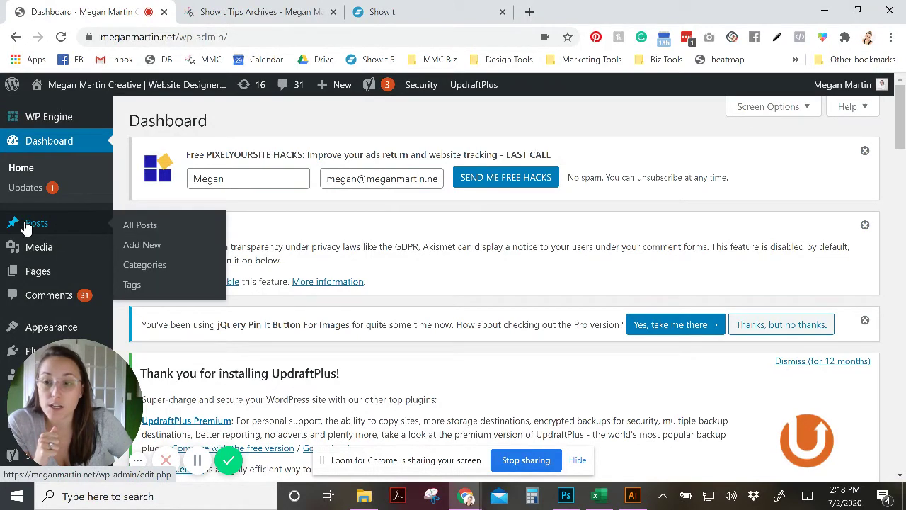
pyautogui.click(158, 269)
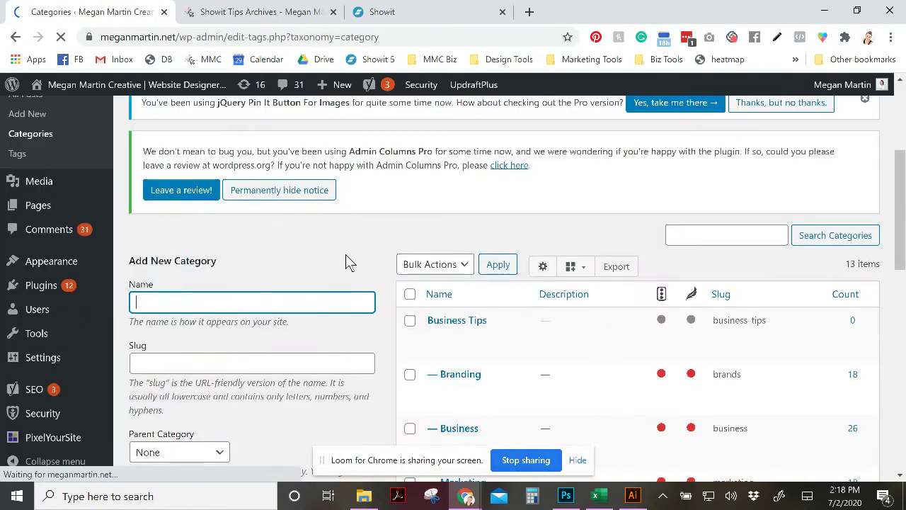
pyautogui.scroll(-3, 350, 260)
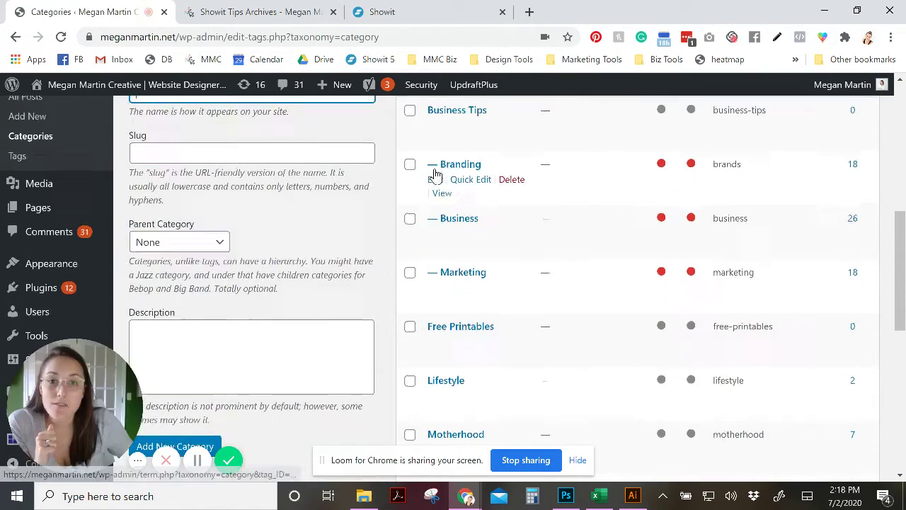
pyautogui.scroll(1, 436, 174)
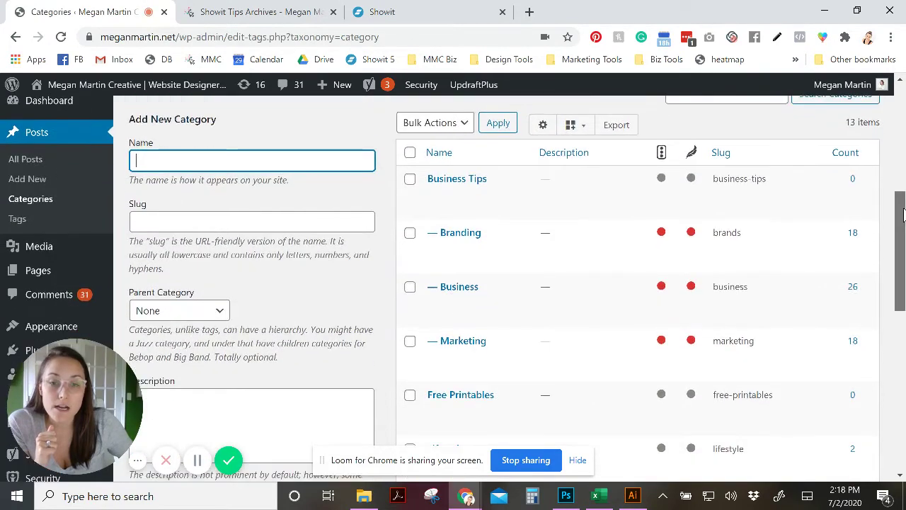
pyautogui.scroll(-3, 437, 209)
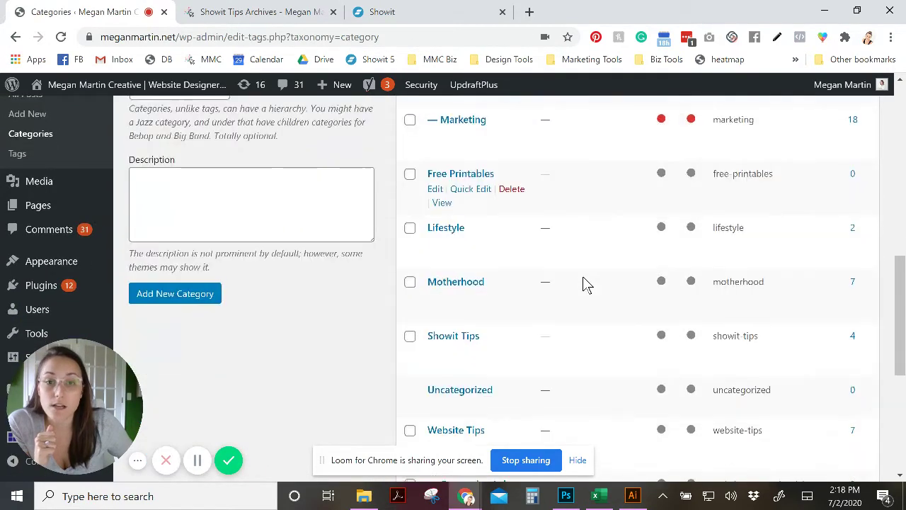
pyautogui.scroll(-2, 583, 281)
pyautogui.scroll(2, 583, 281)
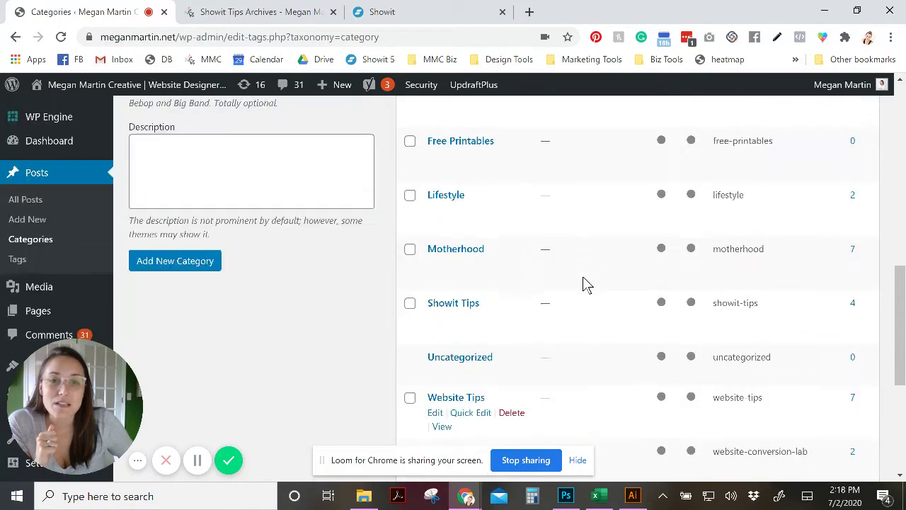
pyautogui.scroll(5, 583, 282)
pyautogui.scroll(-2, 475, 212)
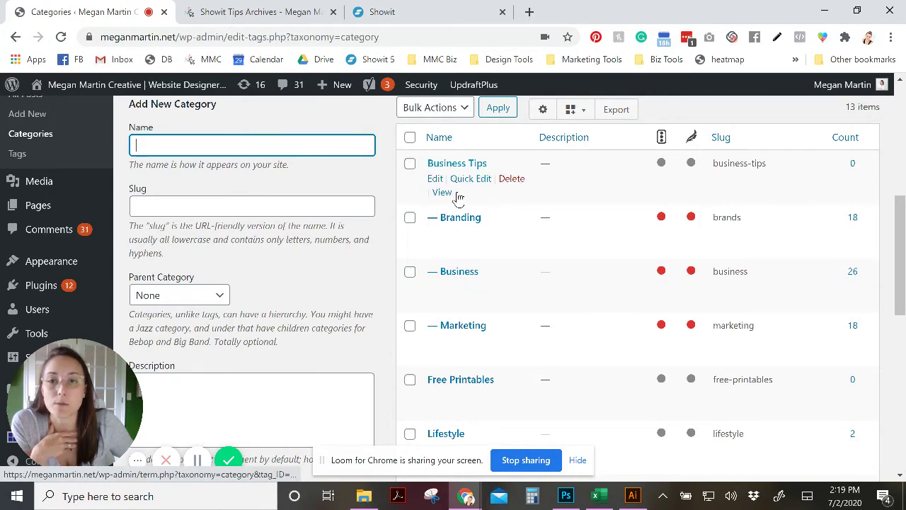
# Return to the Showit editor and view the options for adding a blog template and the actions available for the Blog template
pyautogui.click(410, 11)
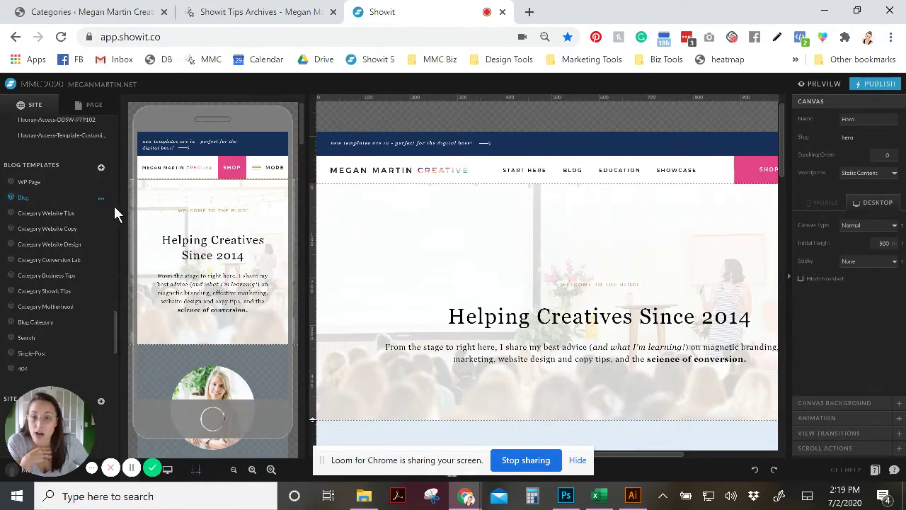
pyautogui.click(100, 171)
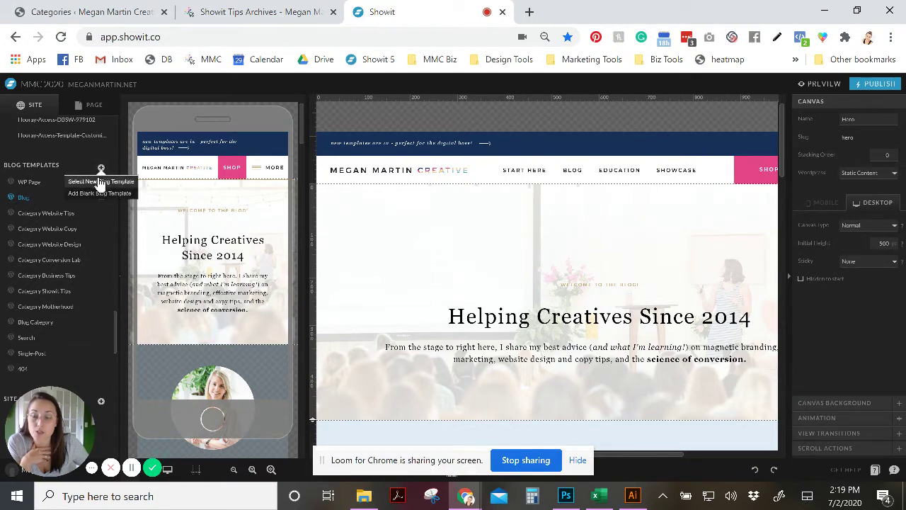
pyautogui.click(85, 157)
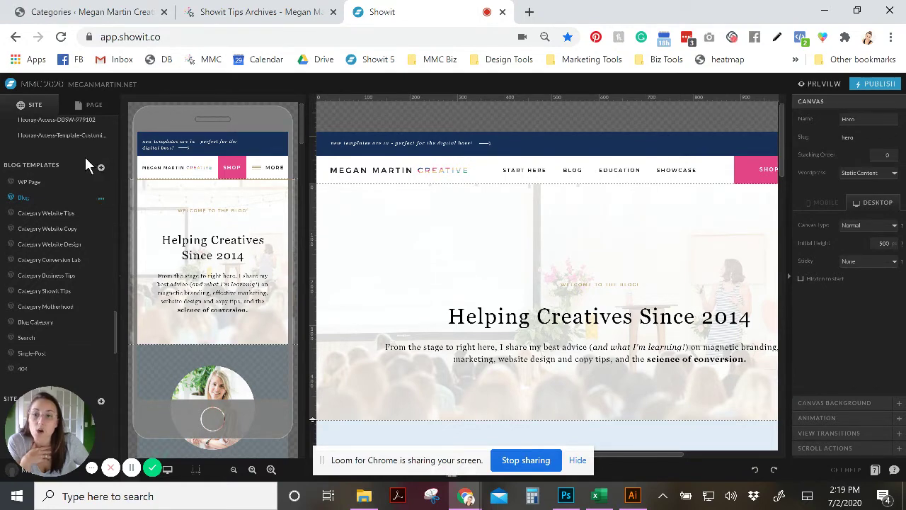
pyautogui.click(102, 204)
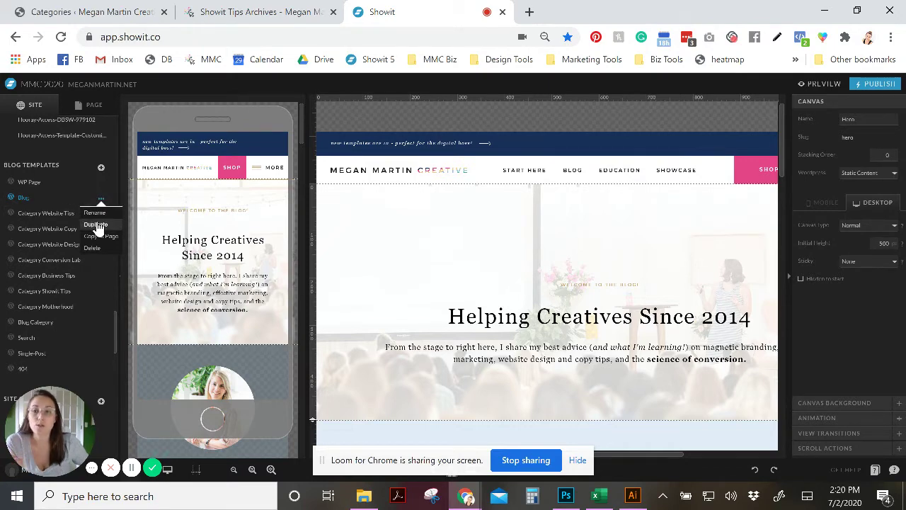
# Open the Category Website Tips blog template and inspect its page name in the Rename Page dialog
pyautogui.click(46, 218)
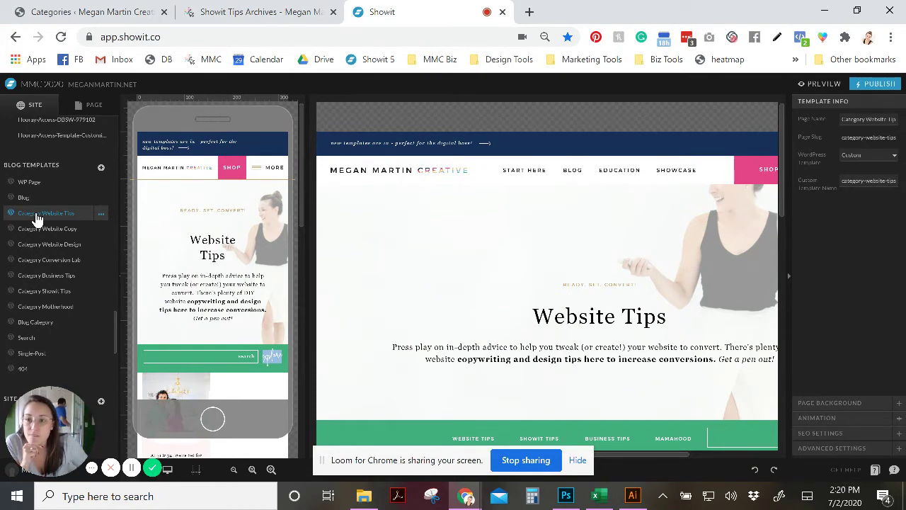
pyautogui.doubleClick(37, 220)
pyautogui.click(450, 124)
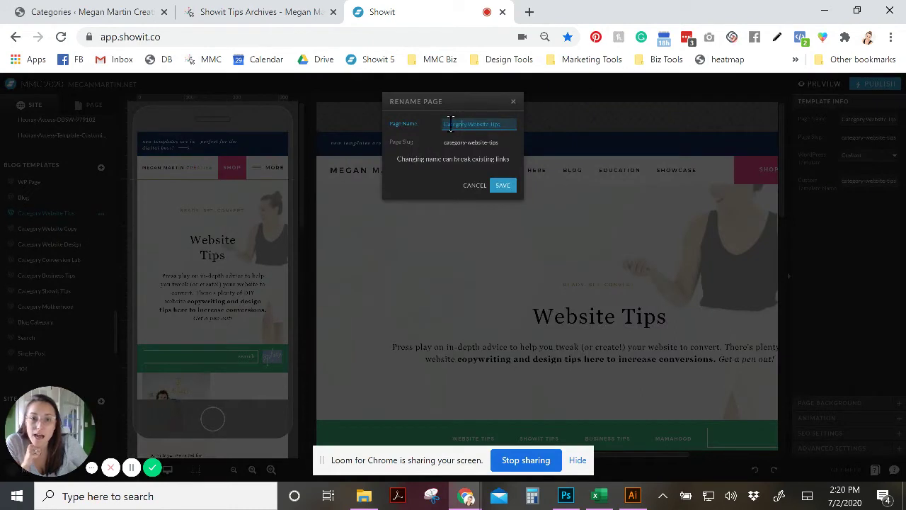
pyautogui.moveTo(445, 124); pyautogui.dragTo(465, 122)
pyautogui.click(467, 123)
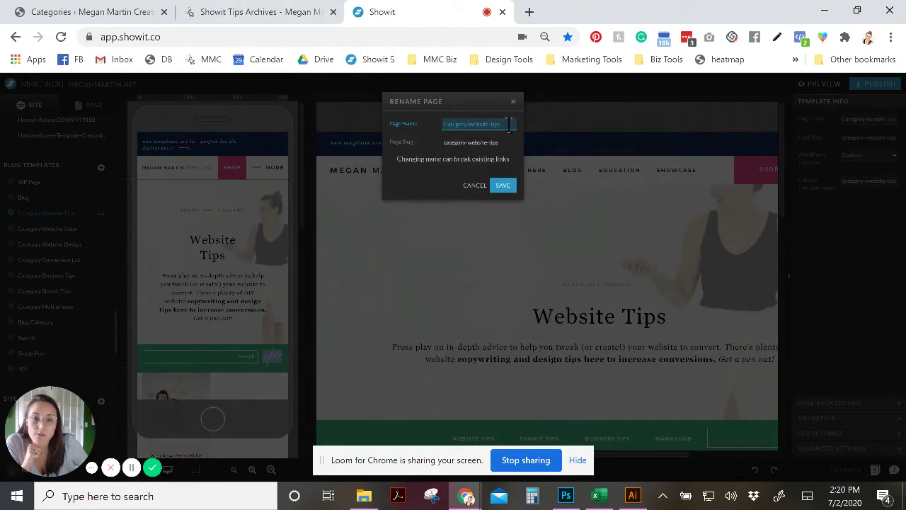
pyautogui.moveTo(497, 124)
pyautogui.mouseDown()
pyautogui.moveTo(471, 123)
pyautogui.moveTo(495, 124)
pyautogui.mouseUp()
# Check the Website Tips category in the WordPress list, then return to Showit and close the template's rename dialog without changes
pyautogui.click(107, 10)
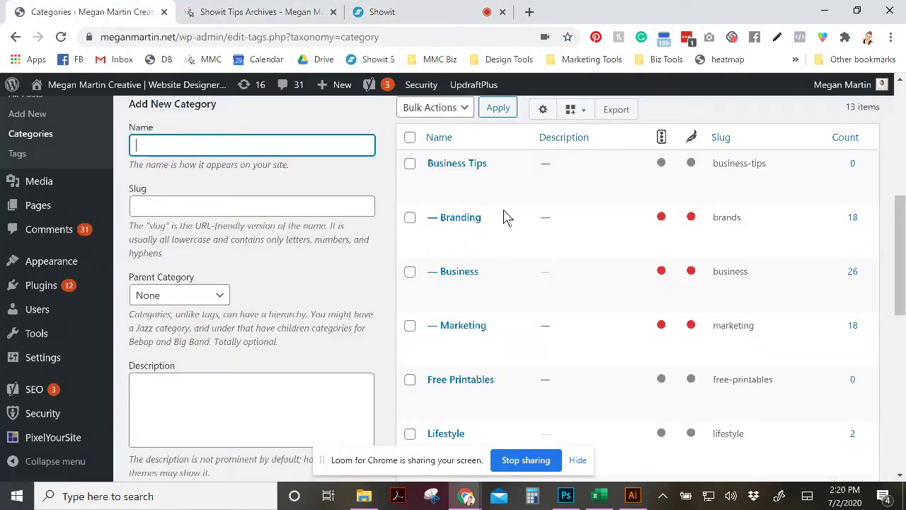
pyautogui.scroll(-6, 498, 282)
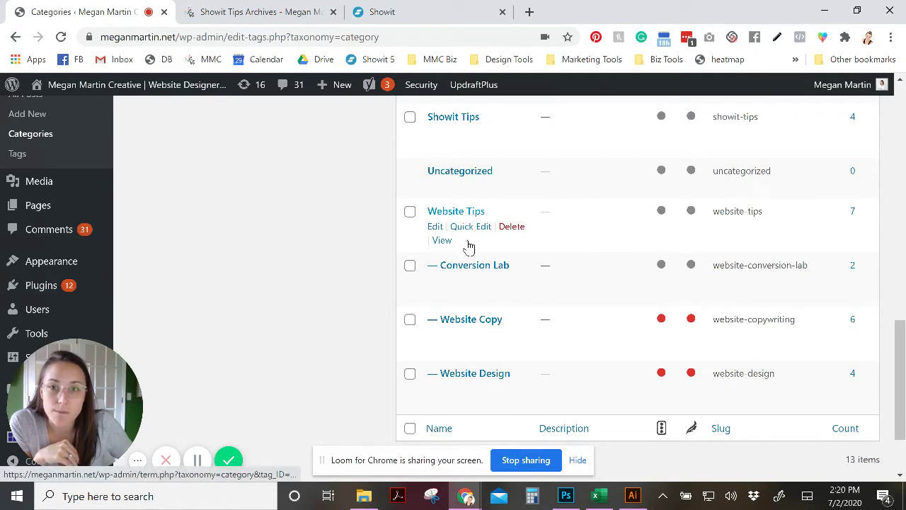
pyautogui.click(401, 13)
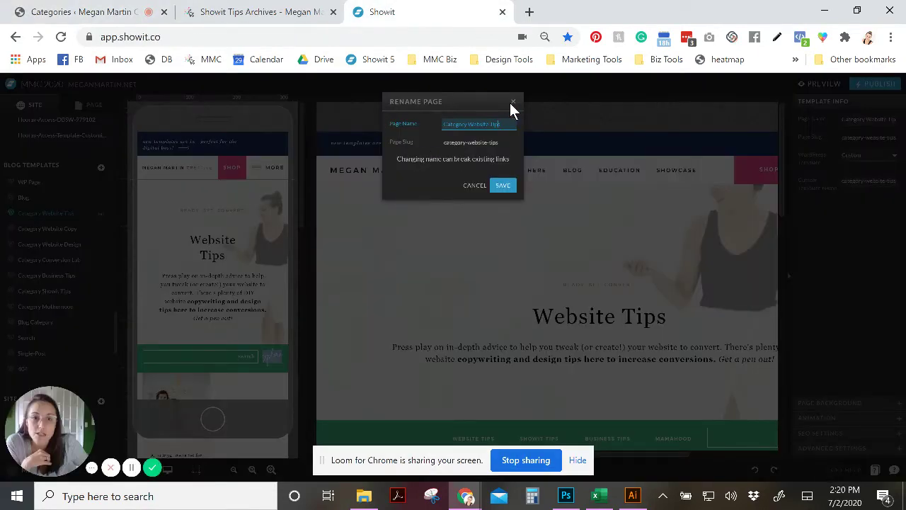
pyautogui.click(512, 100)
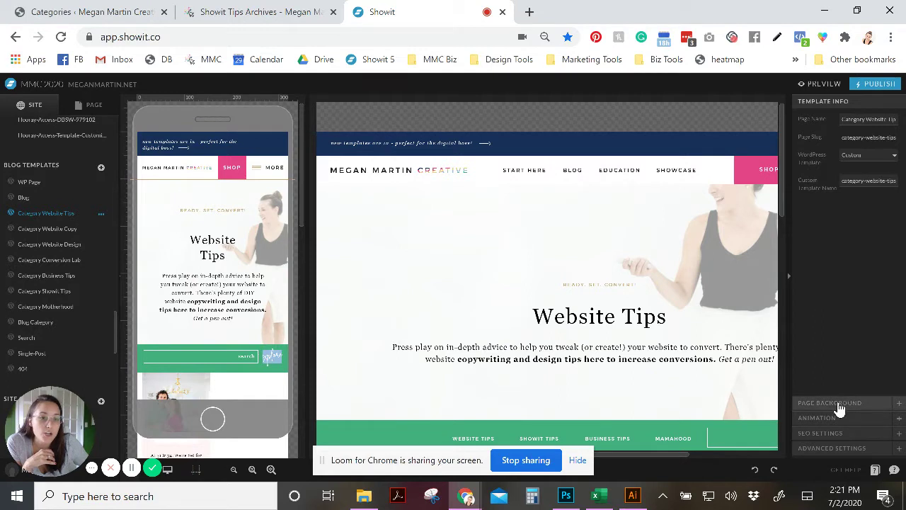
pyautogui.click(842, 119)
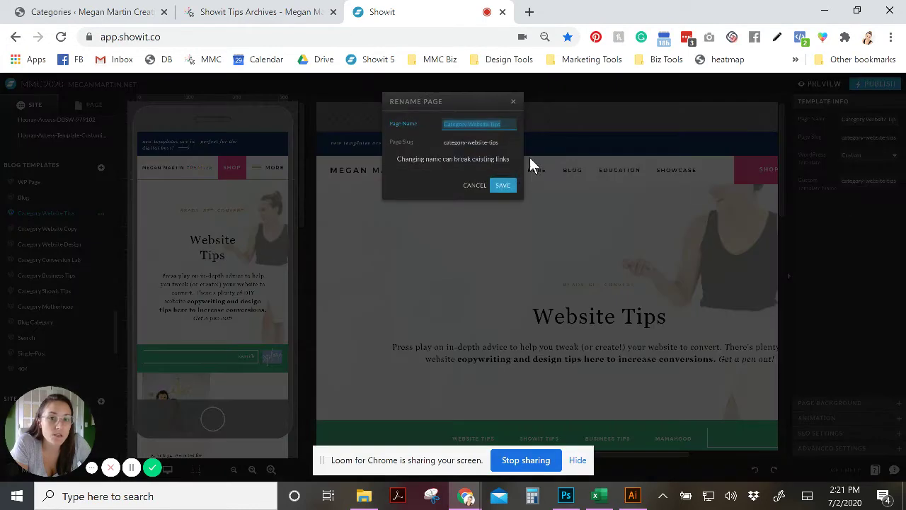
pyautogui.click(513, 102)
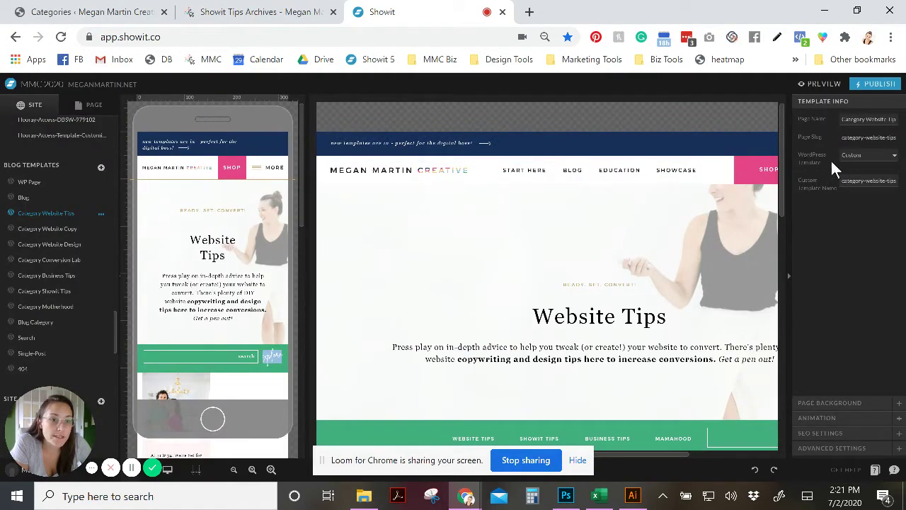
# Review the WordPress Template options for the Category Website Tips template and choose Custom
pyautogui.click(857, 158)
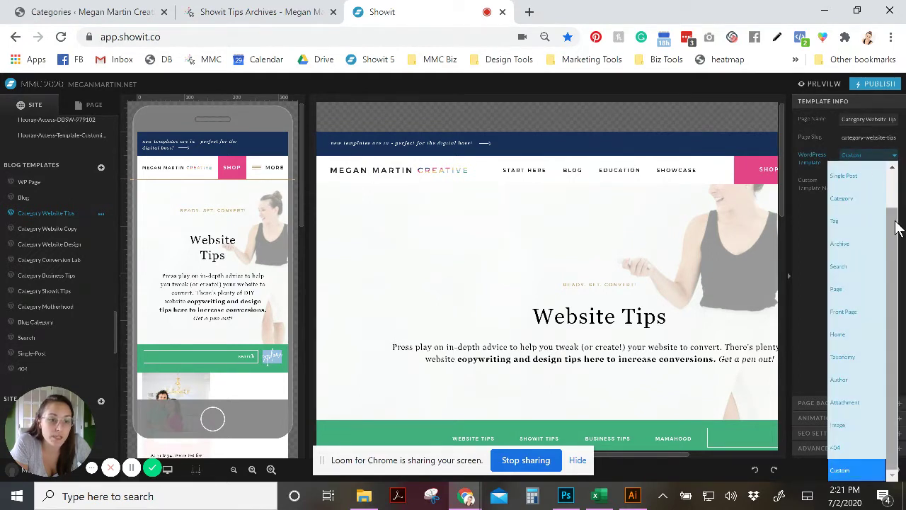
pyautogui.moveTo(897, 227); pyautogui.dragTo(874, 178)
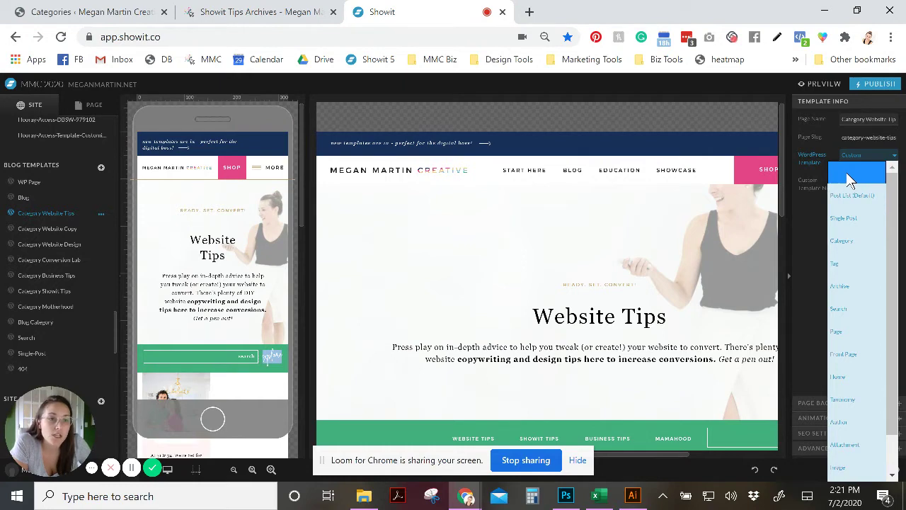
pyautogui.scroll(-1, 892, 193)
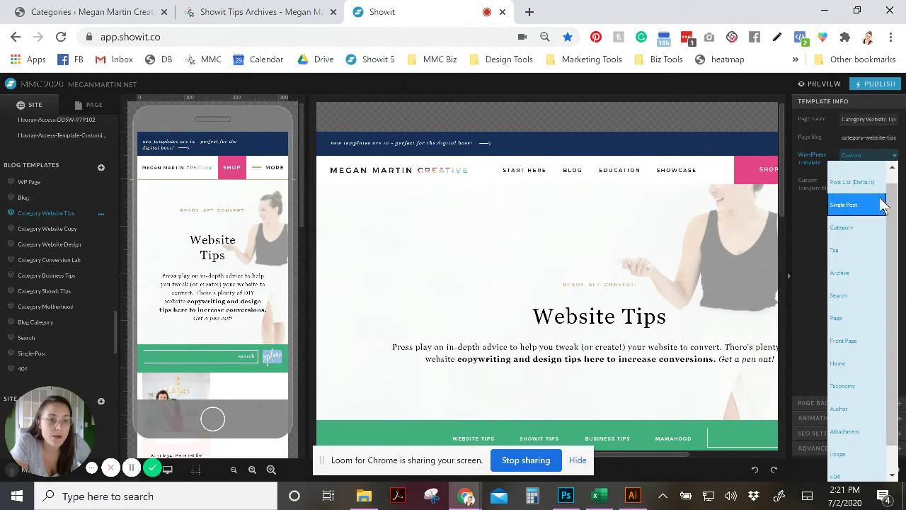
pyautogui.scroll(1, 891, 201)
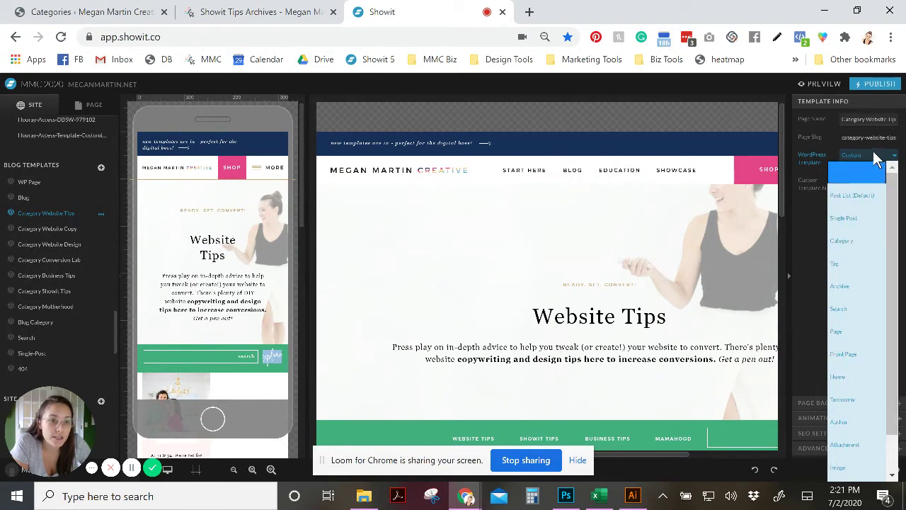
pyautogui.scroll(-1, 855, 343)
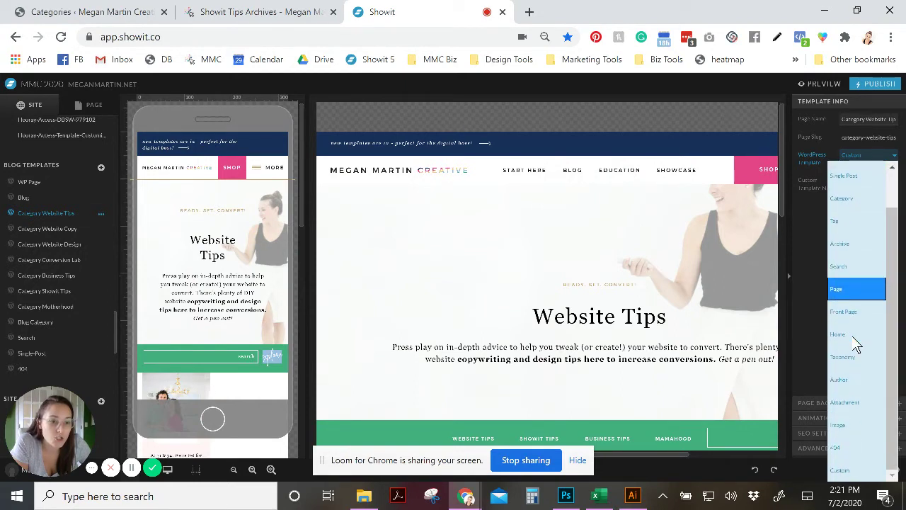
pyautogui.click(853, 471)
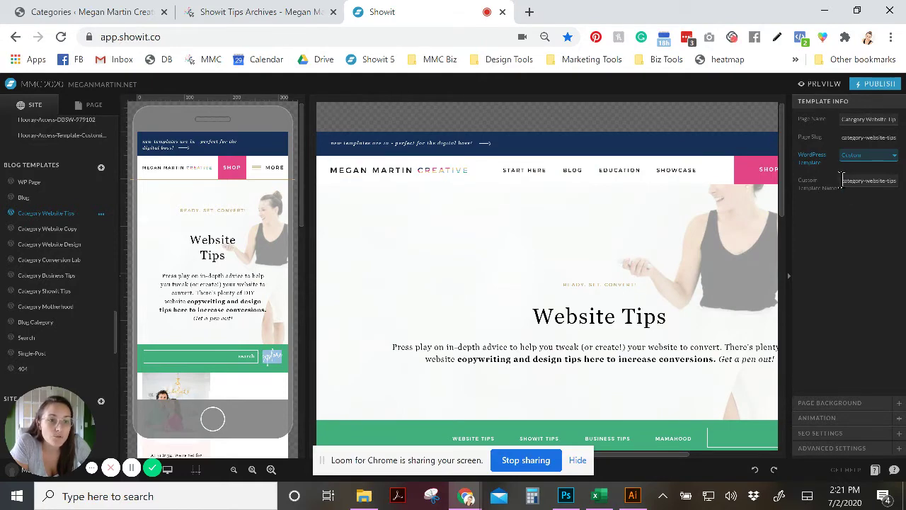
# Compare the Category Website Tips template's page name with its custom template name, highlighting each value
pyautogui.click(797, 181)
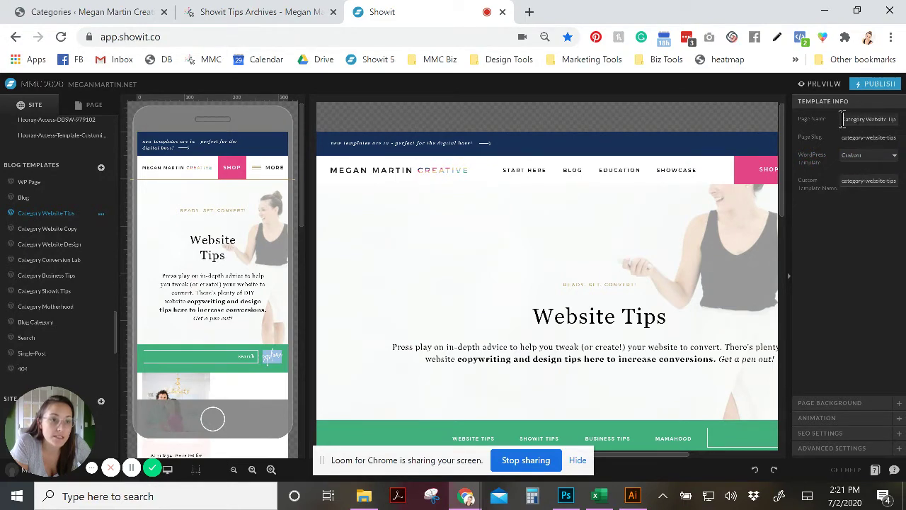
pyautogui.moveTo(843, 119)
pyautogui.mouseDown()
pyautogui.moveTo(891, 118)
pyautogui.moveTo(840, 121)
pyautogui.mouseUp()
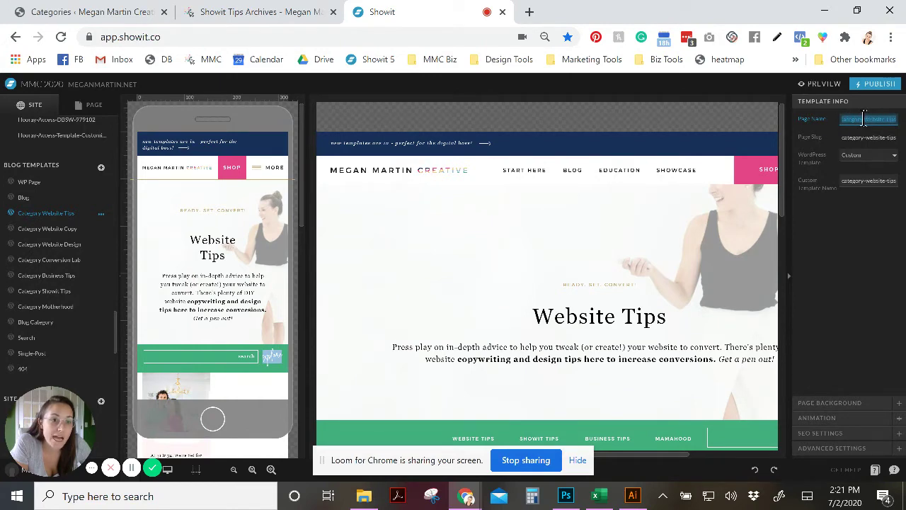
pyautogui.click(844, 181)
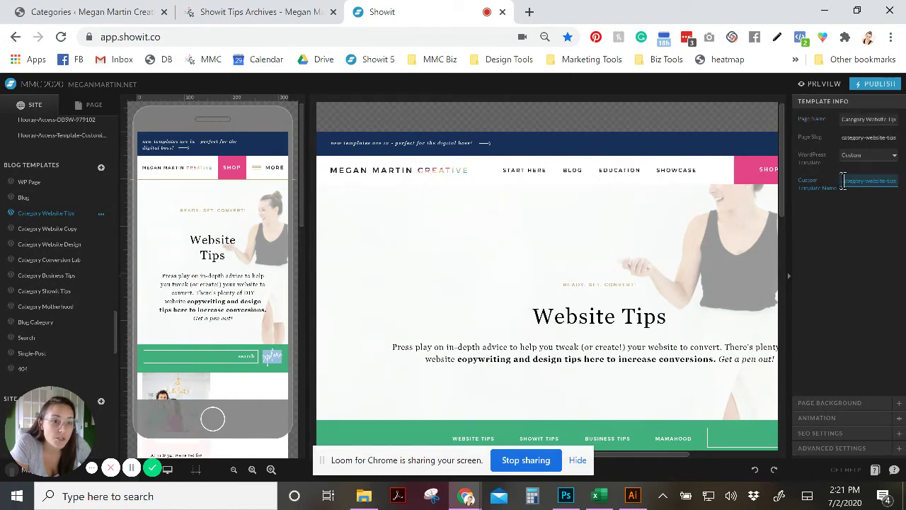
pyautogui.moveTo(843, 180); pyautogui.dragTo(877, 182)
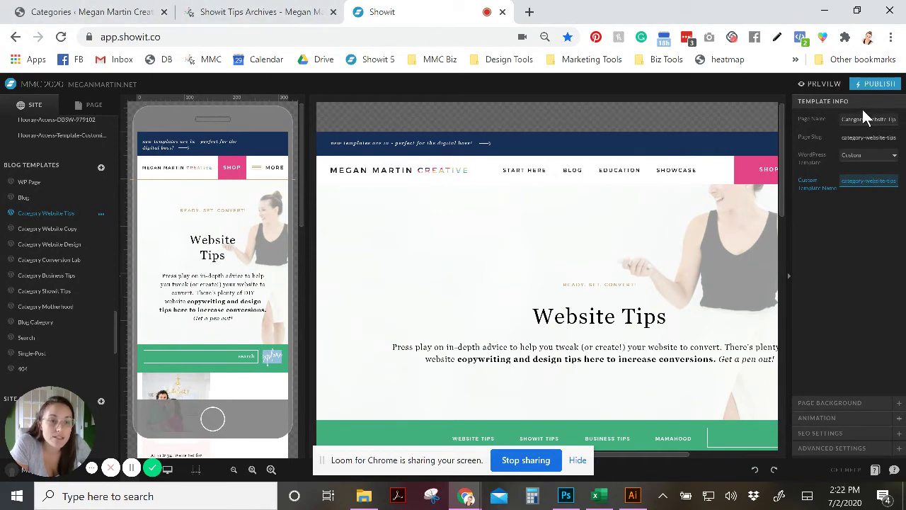
# Switch to the WordPress categories and select the Conversion Lab category's slug, website-conversion-lab
pyautogui.click(62, 12)
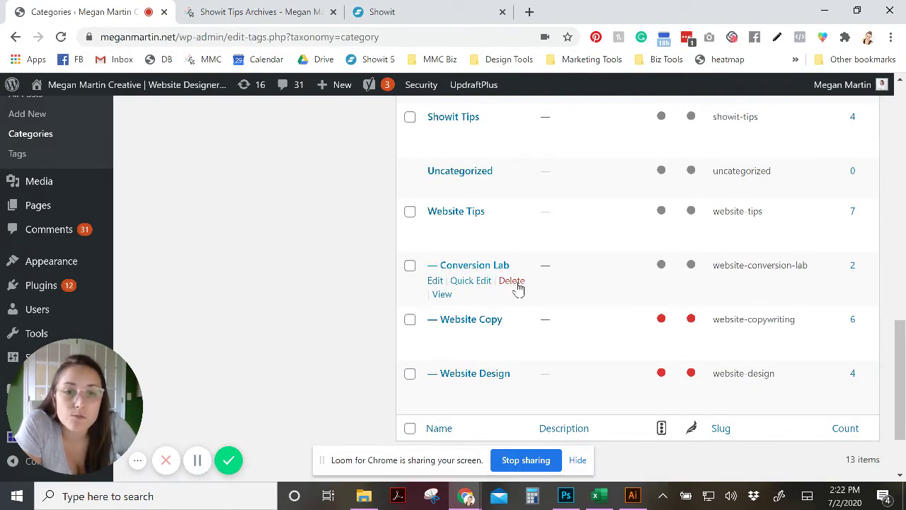
pyautogui.moveTo(715, 265); pyautogui.dragTo(815, 273)
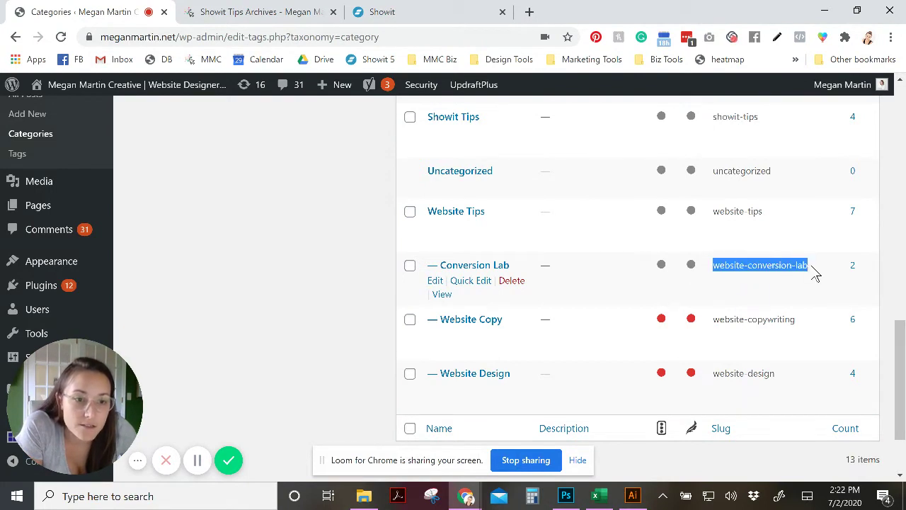
pyautogui.click(715, 264)
pyautogui.moveTo(713, 264); pyautogui.dragTo(794, 264)
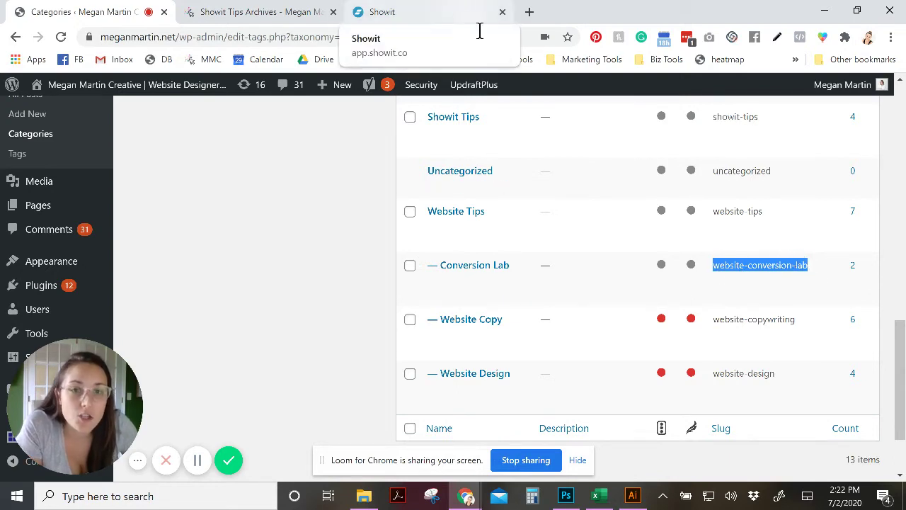
pyautogui.rightClick(740, 268)
pyautogui.click(701, 275)
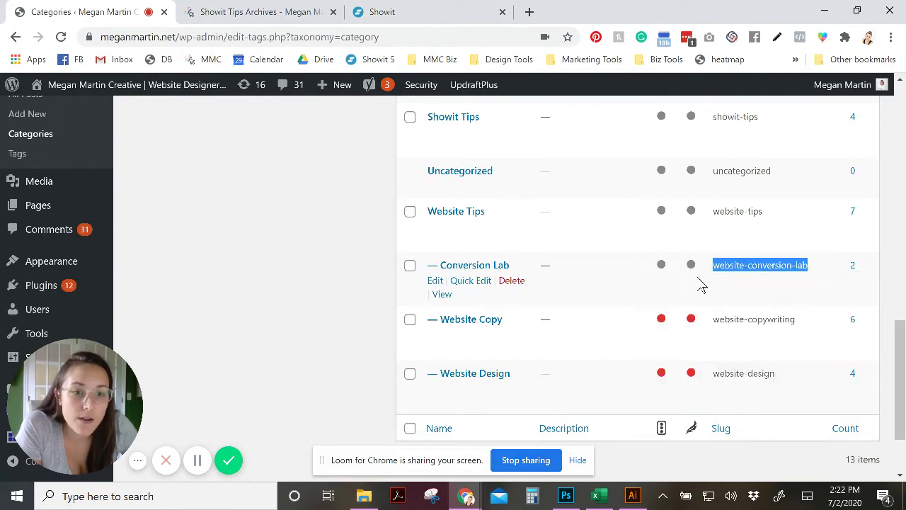
# Highlight the Category Website Tips template's custom template name in Showit and return to the WordPress categories
pyautogui.click(393, 11)
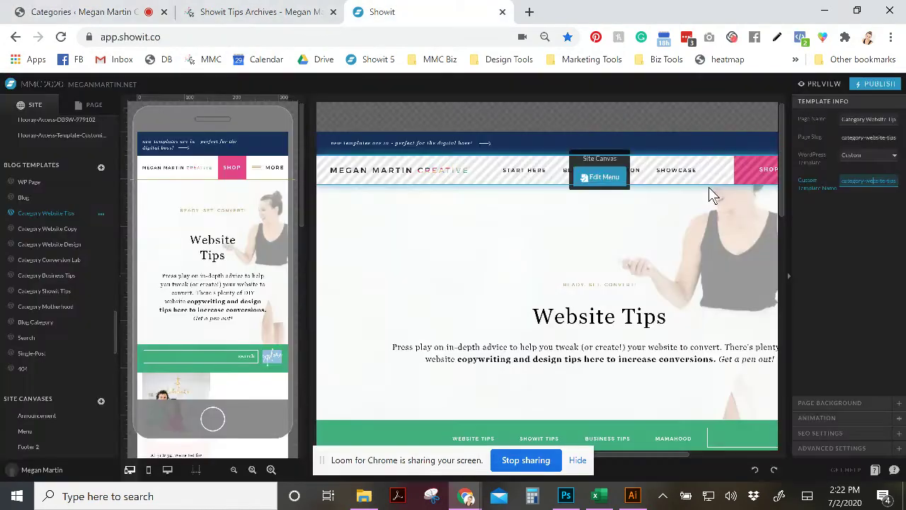
pyautogui.tripleClick(854, 181)
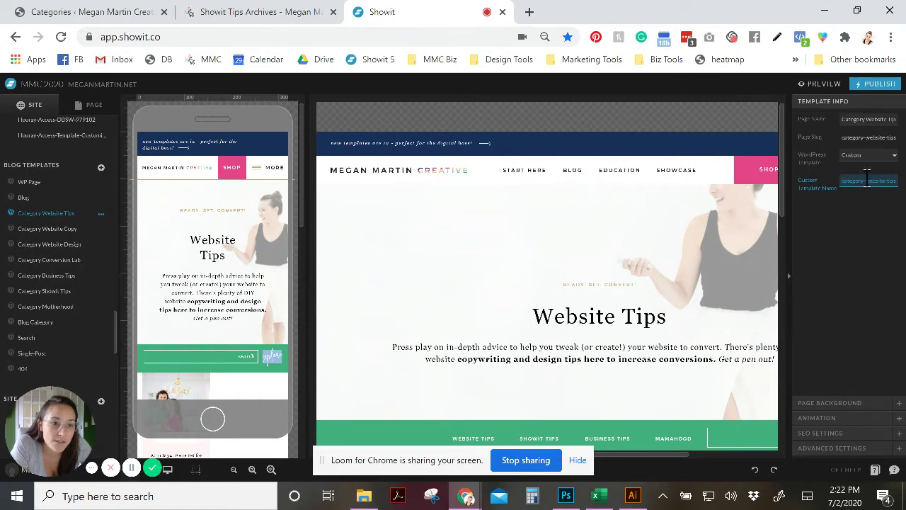
pyautogui.click(213, 11)
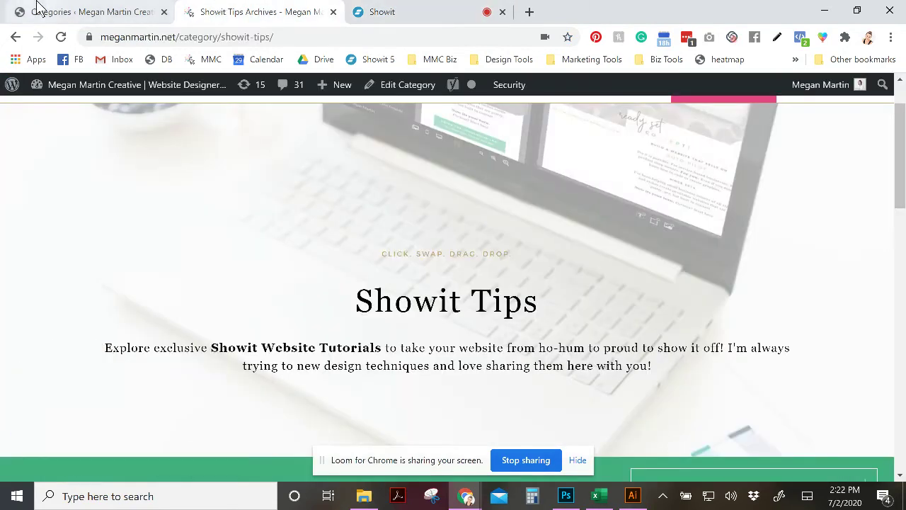
pyautogui.click(46, 12)
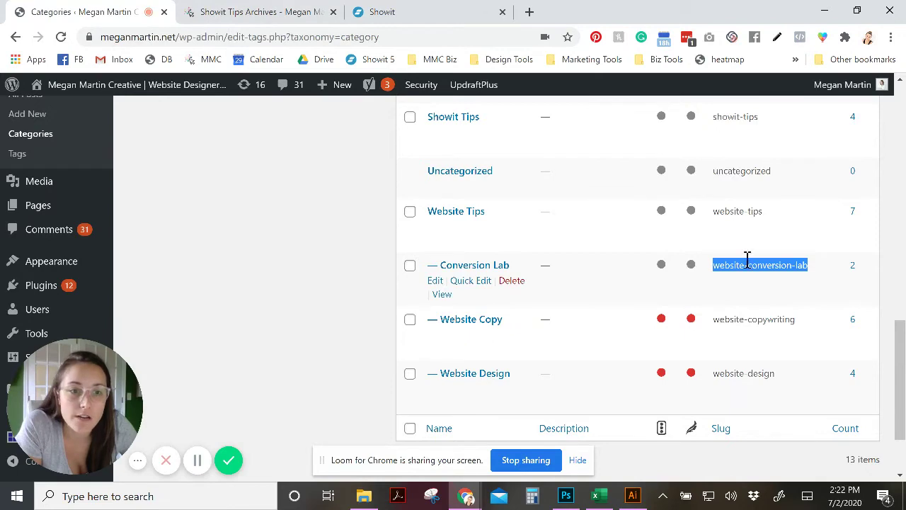
# Highlight the Business Tips category's slug, business-tips, in the WordPress category list
pyautogui.scroll(7, 748, 270)
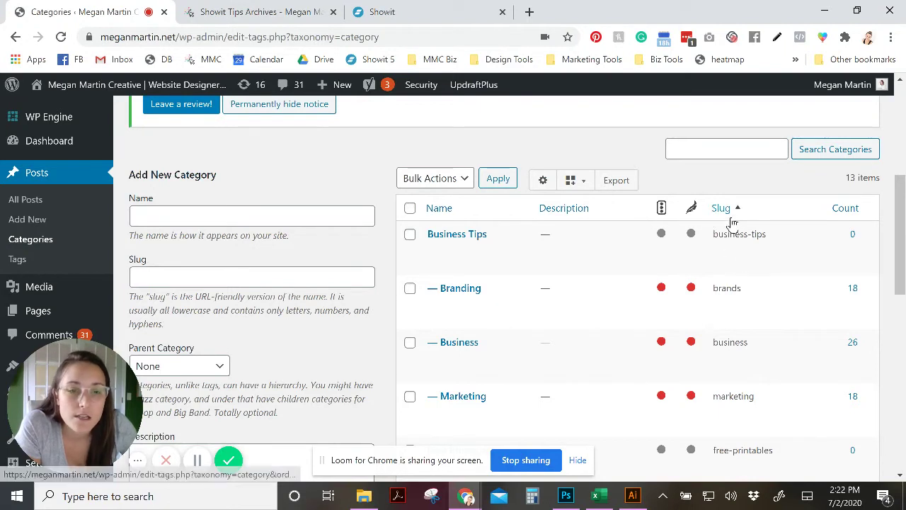
pyautogui.click(158, 216)
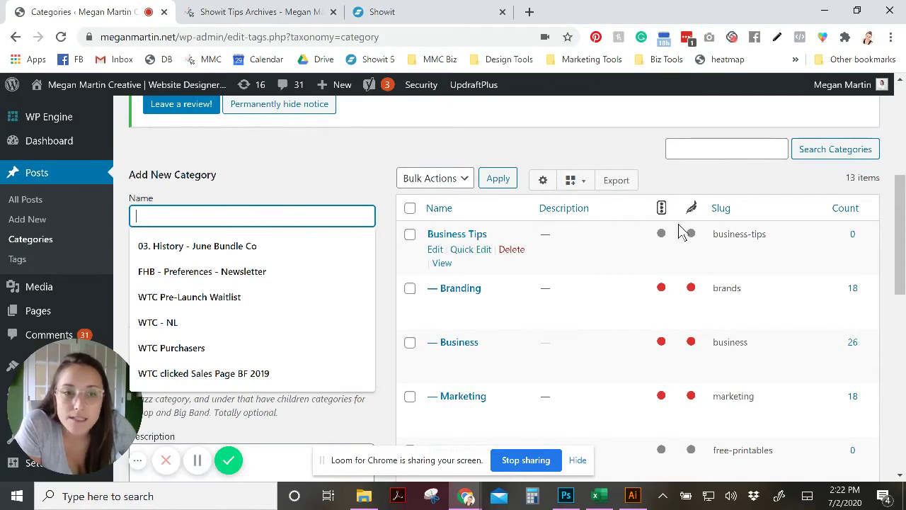
pyautogui.moveTo(715, 232); pyautogui.dragTo(756, 236)
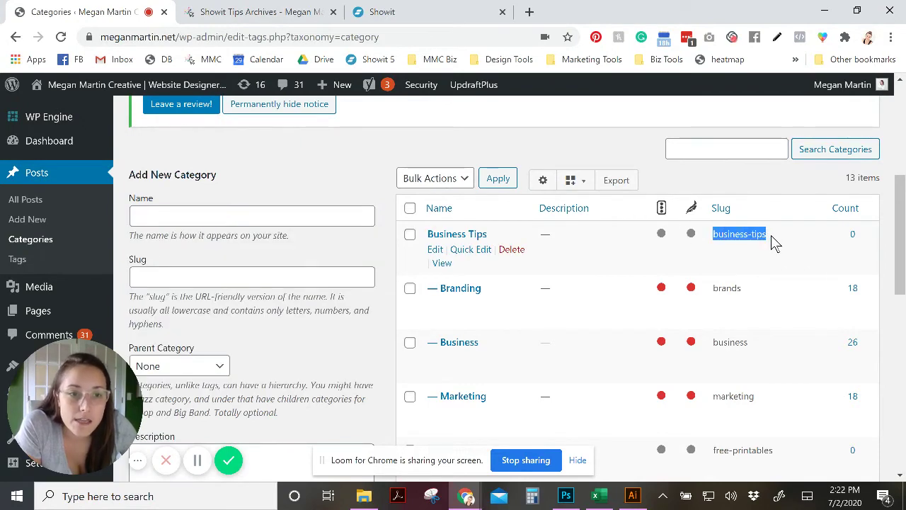
# Look through the category slugs and highlight website-conversion-lab for the Conversion Lab category
pyautogui.scroll(-5, 751, 241)
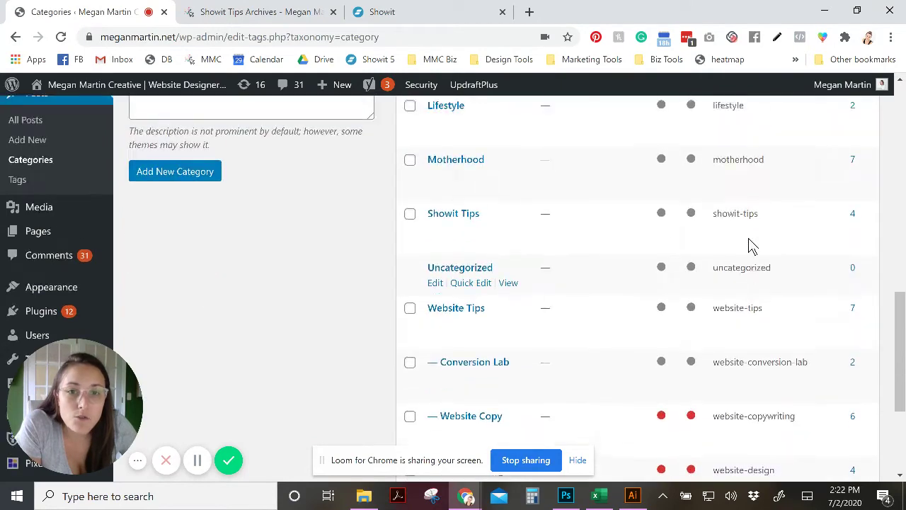
pyautogui.scroll(4, 752, 245)
pyautogui.click(318, 211)
pyautogui.scroll(-5, 708, 283)
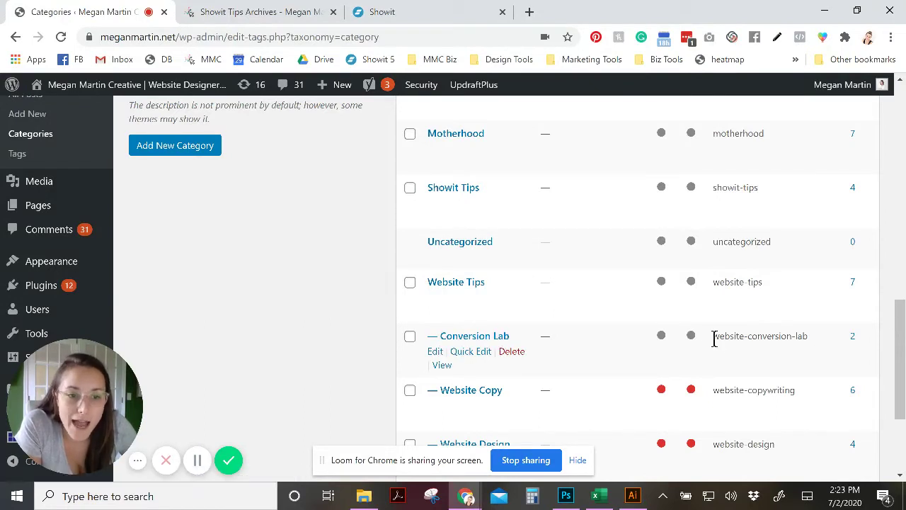
pyautogui.moveTo(737, 335); pyautogui.dragTo(824, 334)
pyautogui.click(769, 336)
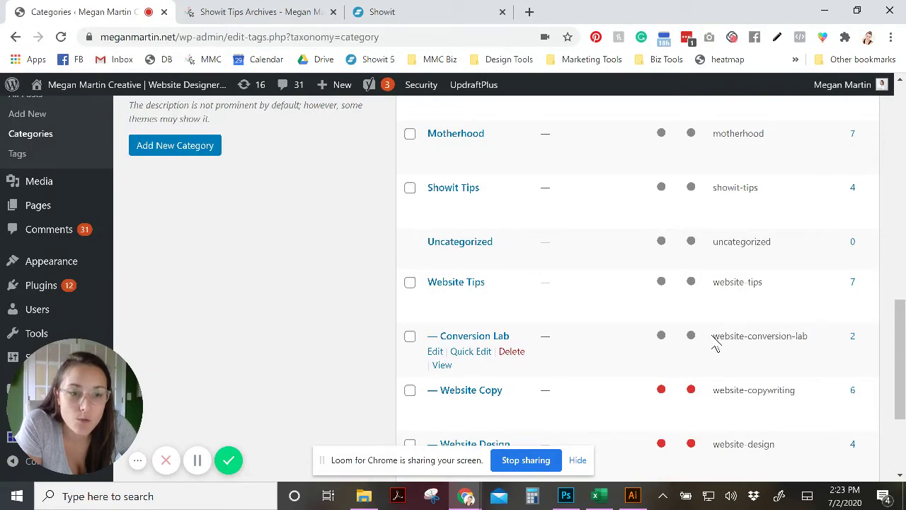
pyautogui.moveTo(716, 336); pyautogui.dragTo(814, 343)
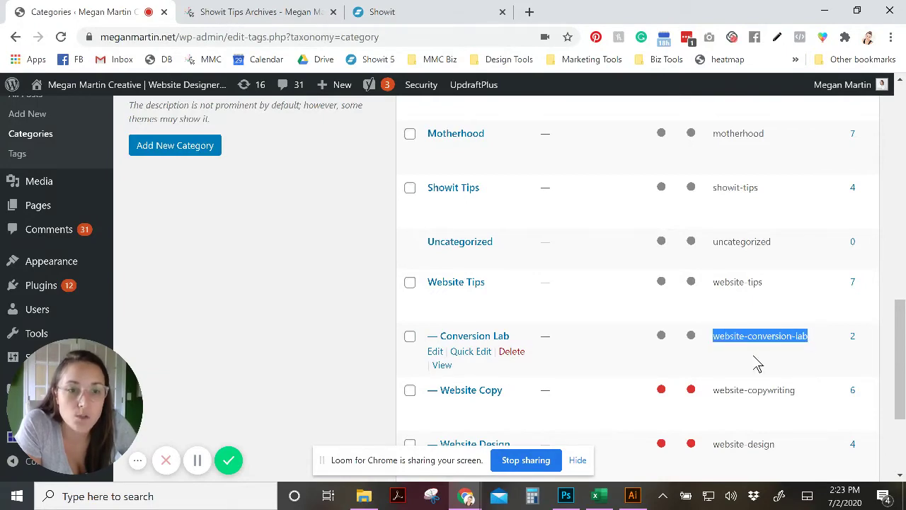
pyautogui.scroll(10, 758, 364)
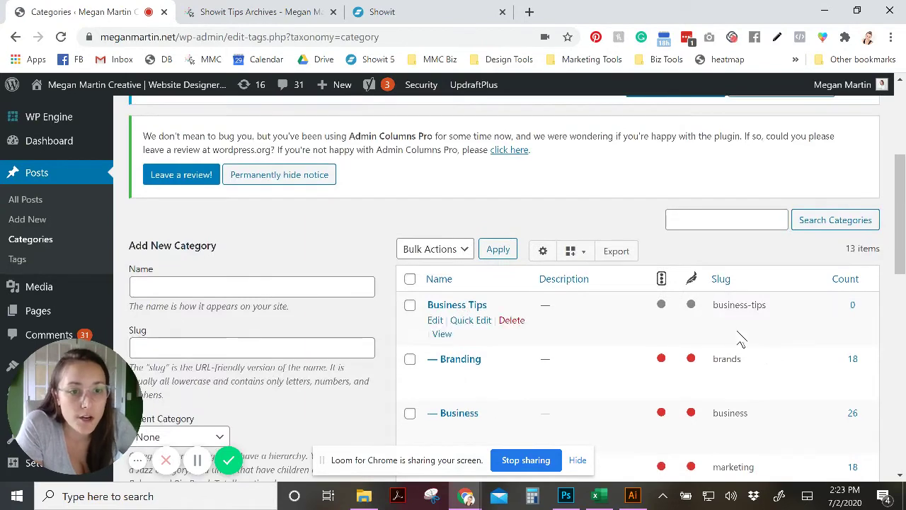
# Switch to Showit and look over the hero and blog navigation of the Category Website Tips template
pyautogui.click(393, 9)
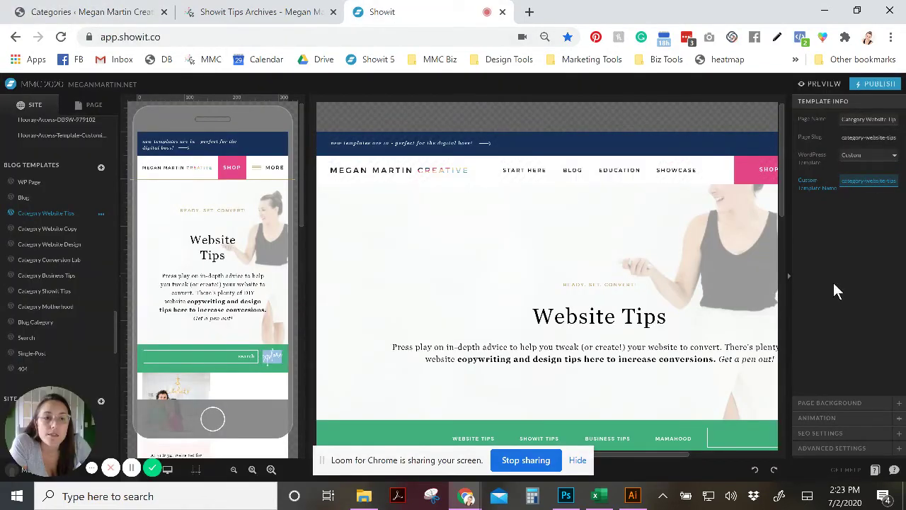
pyautogui.scroll(-1, 650, 271)
pyautogui.scroll(-1, 637, 354)
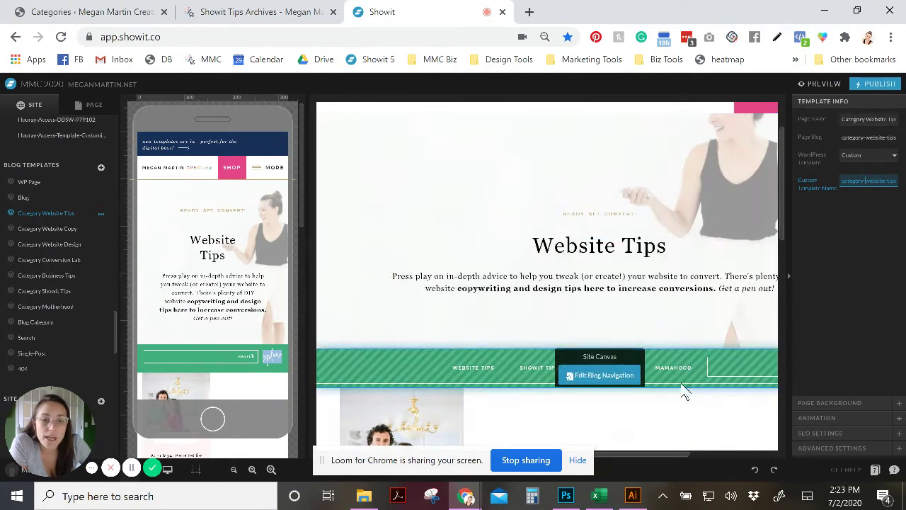
pyautogui.scroll(-1, 718, 393)
pyautogui.scroll(3, 616, 273)
pyautogui.click(448, 241)
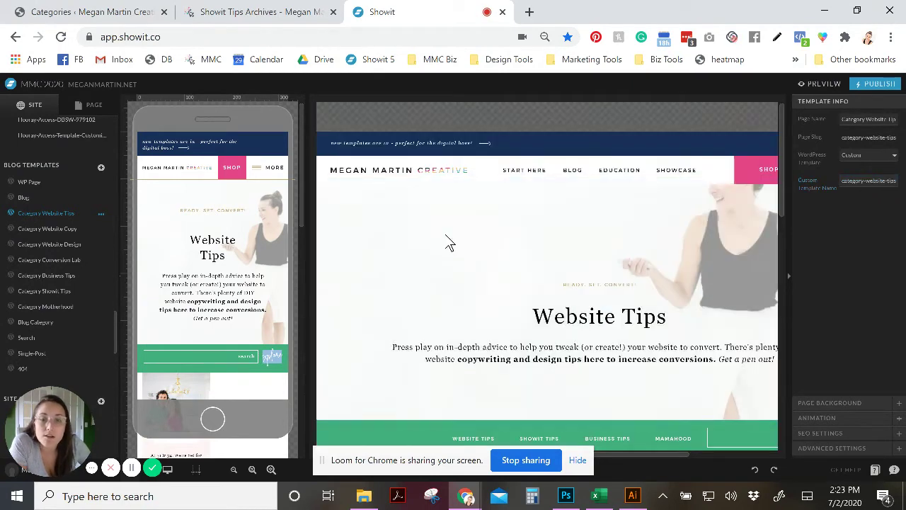
# View the Blog template's info, reopen Category Website Tips and highlight the category prefix in its custom template name
pyautogui.click(45, 199)
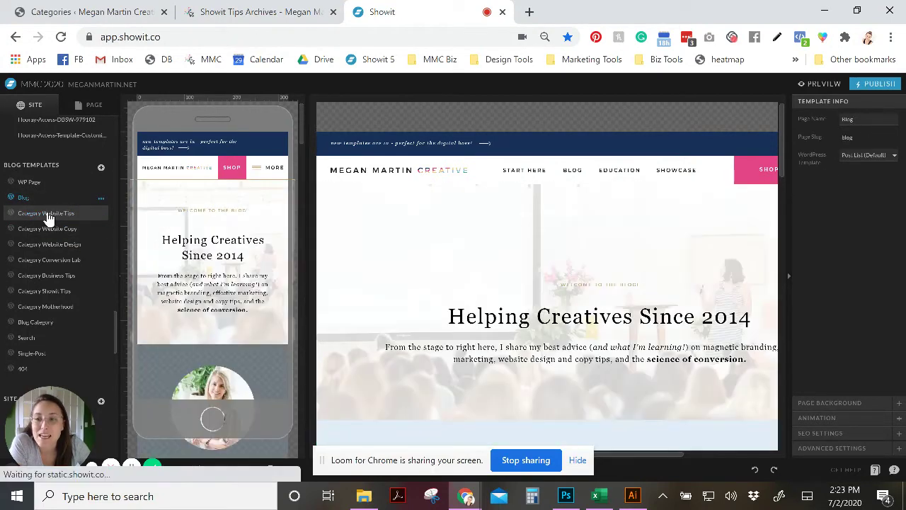
pyautogui.click(46, 214)
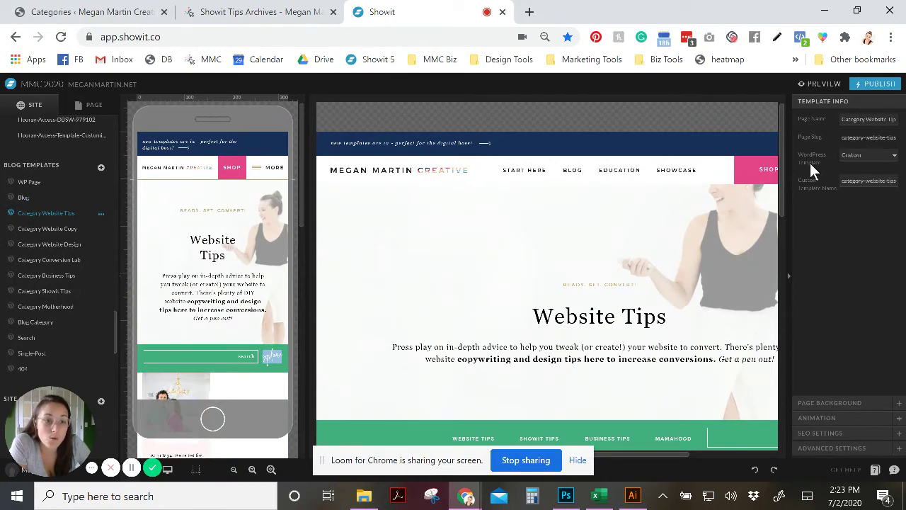
pyautogui.tripleClick(841, 182)
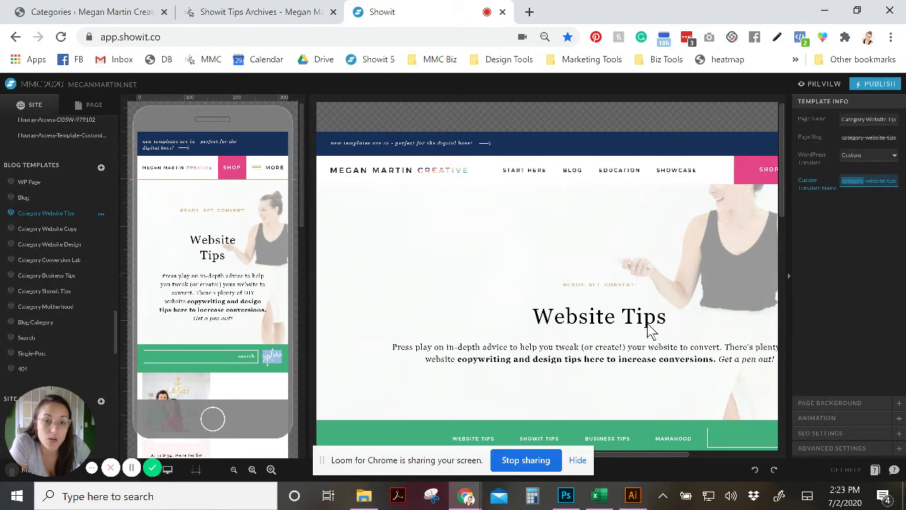
# Look over the Category Website Tips desktop layout and select its Hero canvas
pyautogui.scroll(-1, 650, 332)
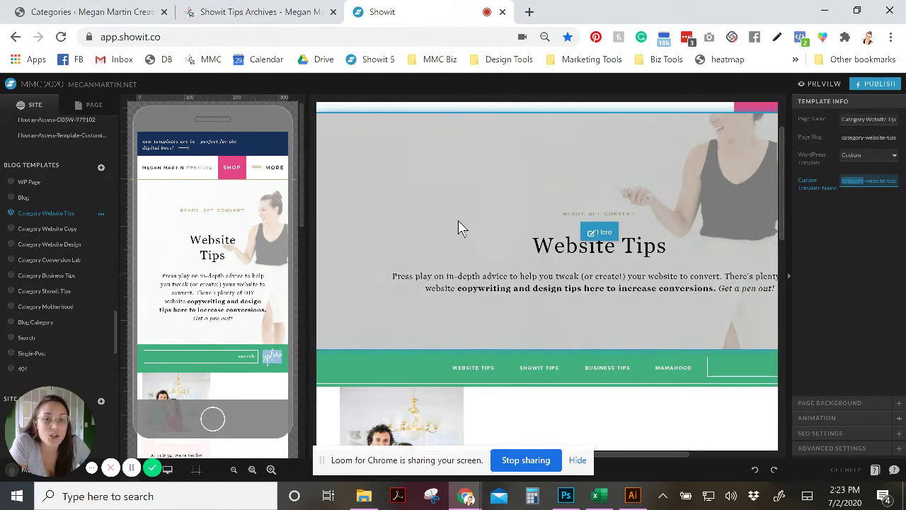
pyautogui.scroll(-2, 448, 232)
pyautogui.scroll(2, 448, 233)
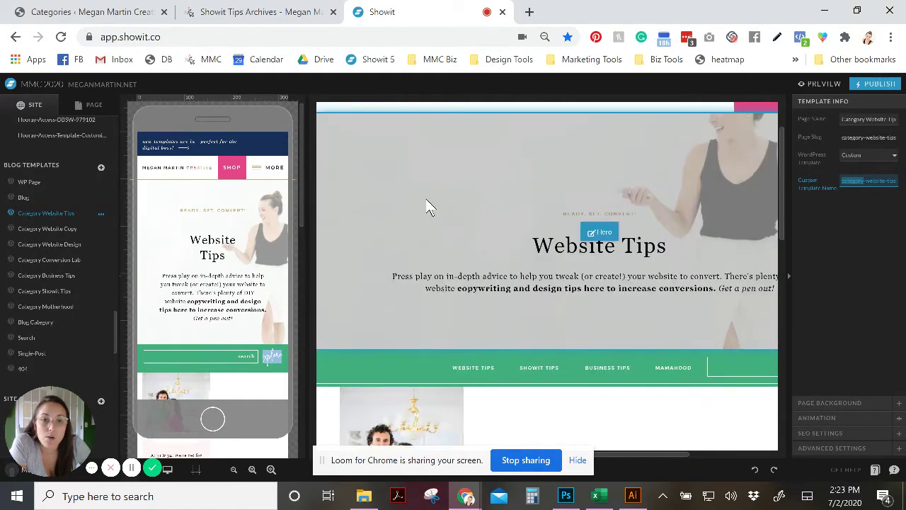
pyautogui.click(429, 205)
# Select the Posts canvas below the blog navigation to show its WordPress post loop settings
pyautogui.scroll(-1, 425, 204)
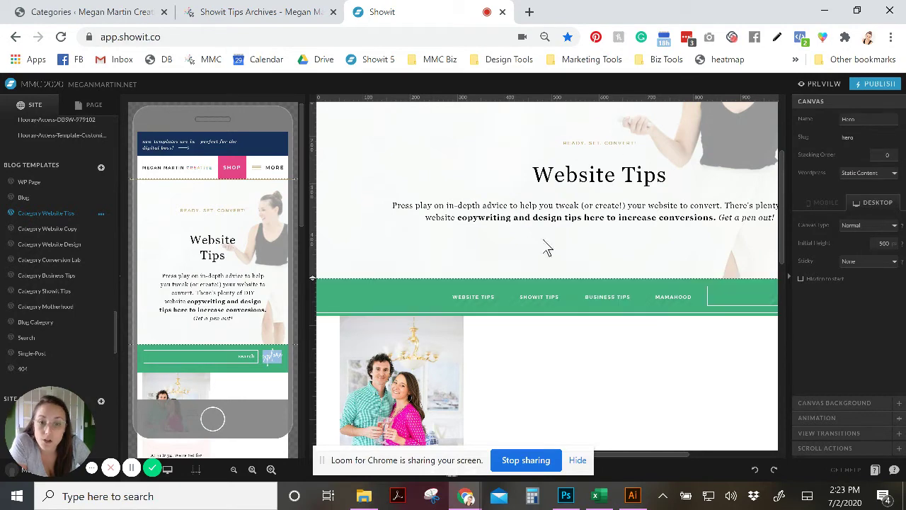
pyautogui.scroll(-3, 434, 256)
pyautogui.scroll(1, 421, 227)
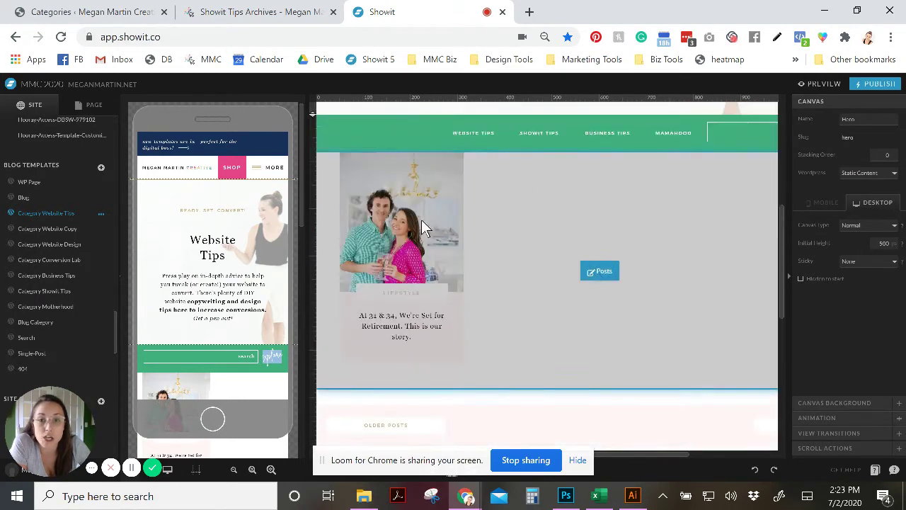
pyautogui.scroll(1, 421, 226)
pyautogui.click(320, 259)
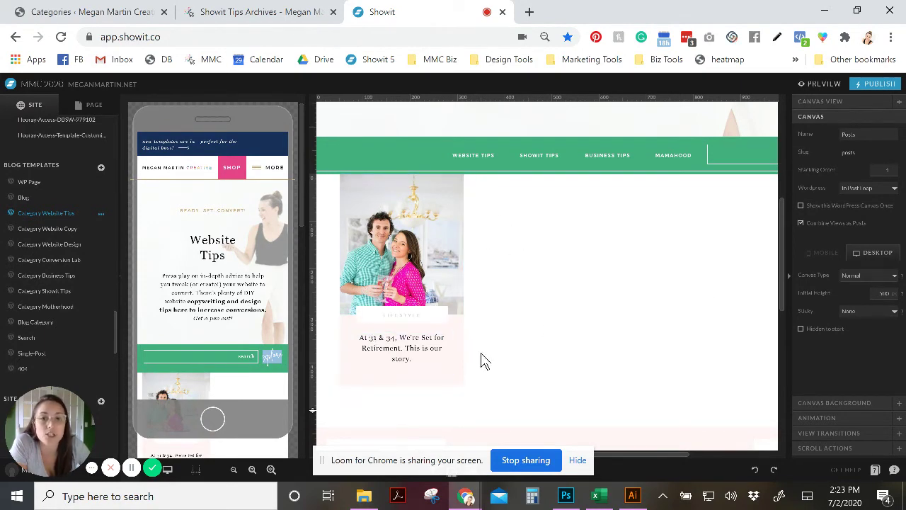
# Review the Category Website Tips template from its hero to the pagination, including the mobile layout
pyautogui.scroll(2, 666, 358)
pyautogui.scroll(-2, 641, 383)
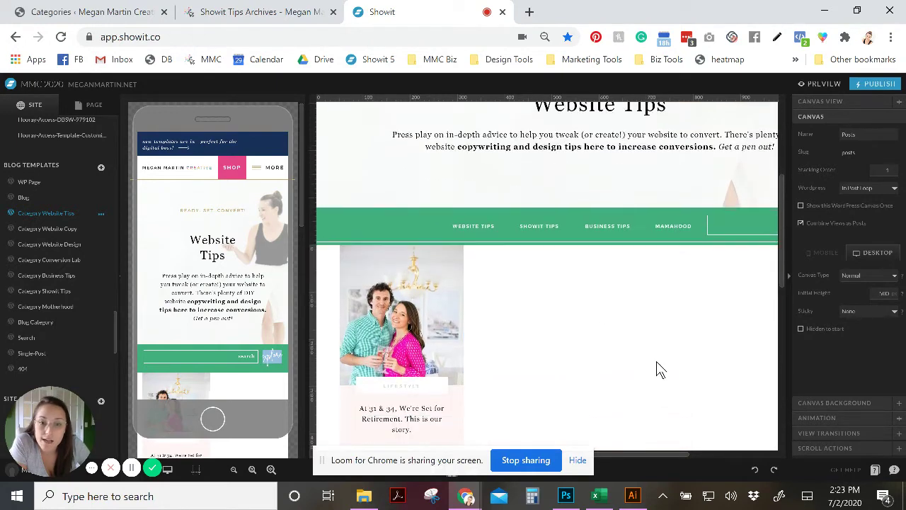
pyautogui.scroll(-3, 655, 376)
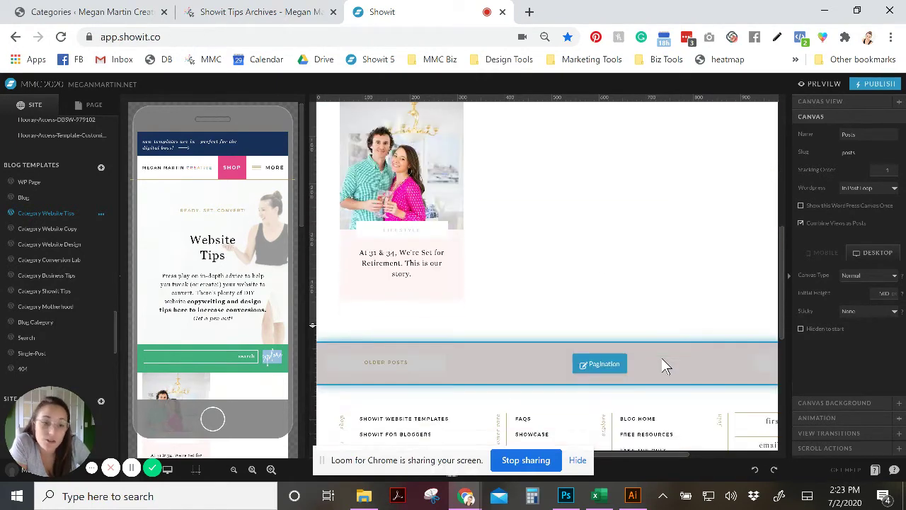
pyautogui.scroll(2, 663, 364)
pyautogui.scroll(3, 661, 366)
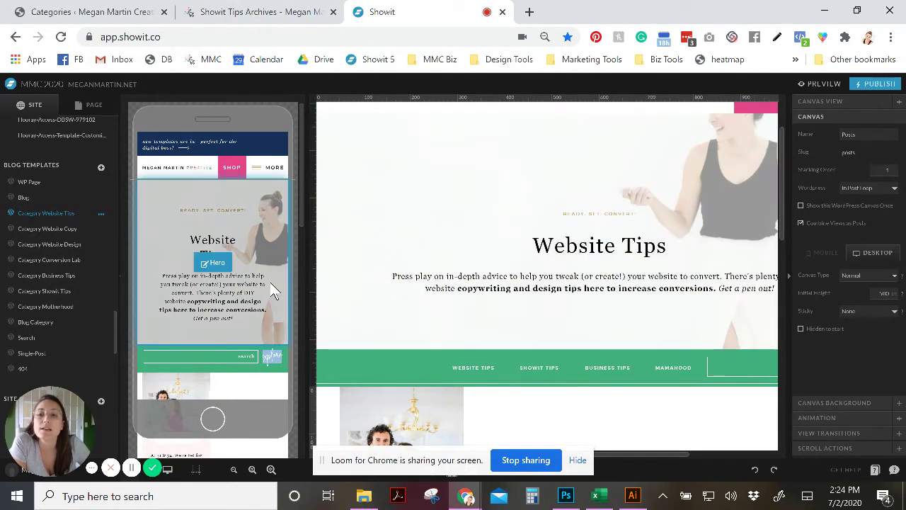
pyautogui.scroll(-1, 196, 271)
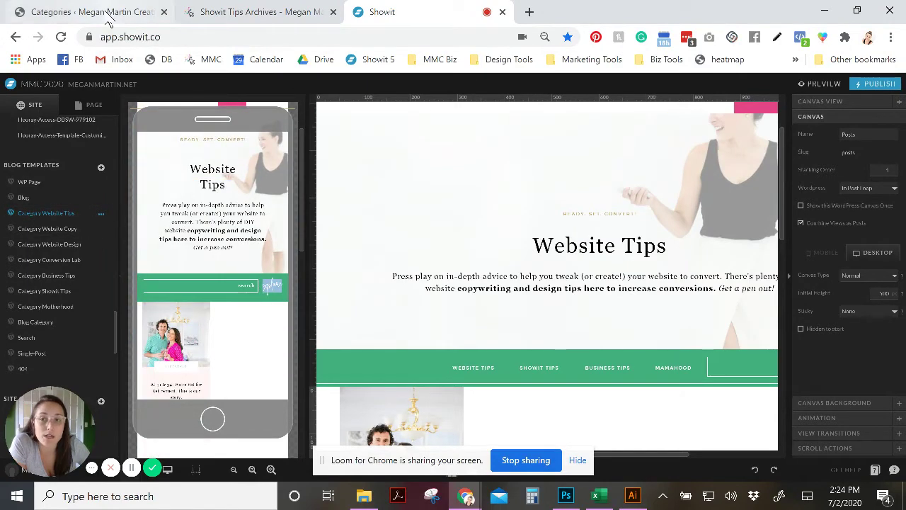
pyautogui.click(109, 213)
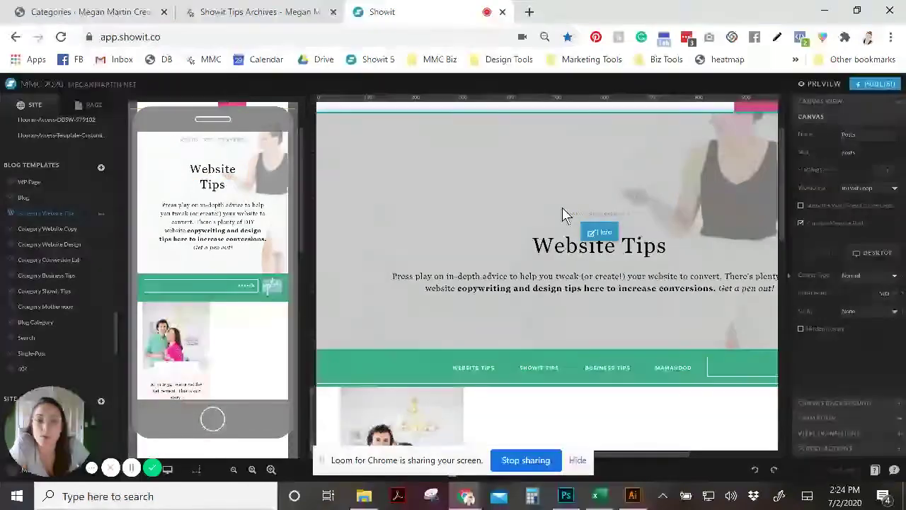
# Examine the Blog template's sections and compare them with the layout of the Category Website Tips template
pyautogui.click(29, 198)
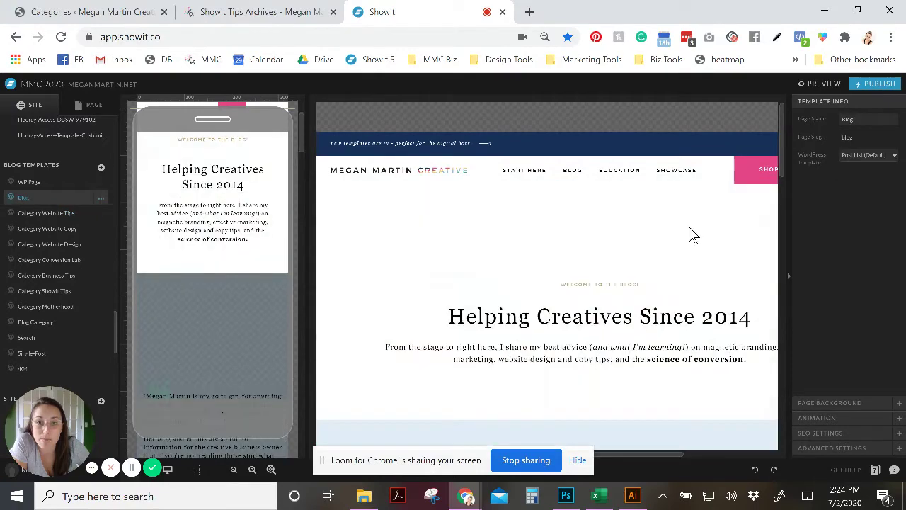
pyautogui.scroll(-2, 744, 265)
pyautogui.scroll(-6, 743, 262)
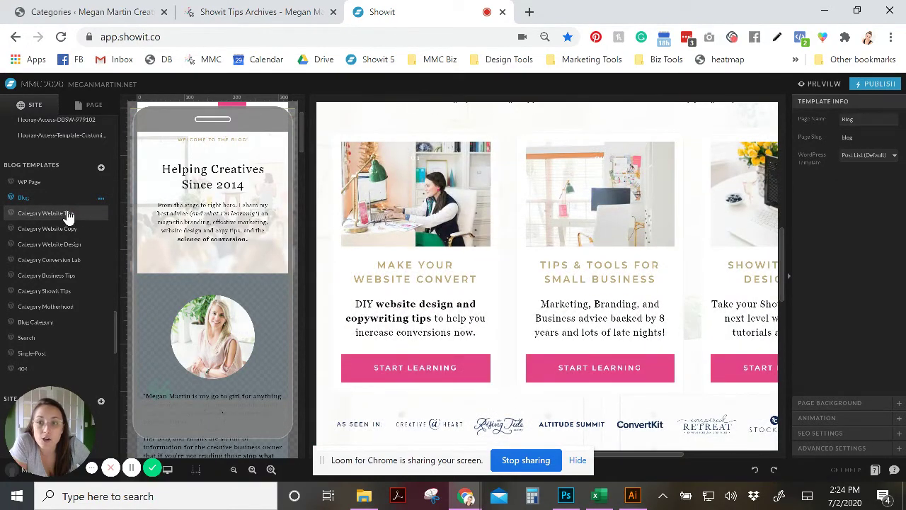
pyautogui.click(68, 216)
pyautogui.scroll(5, 553, 255)
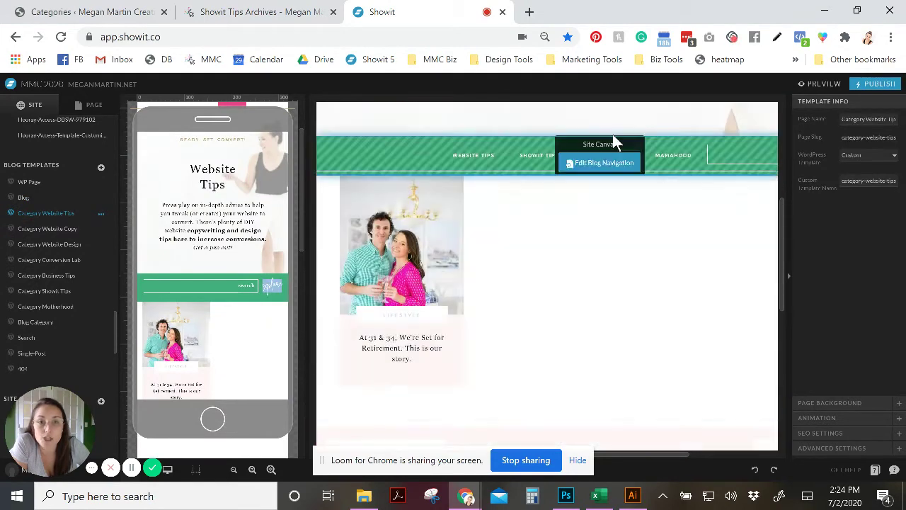
pyautogui.scroll(3, 644, 305)
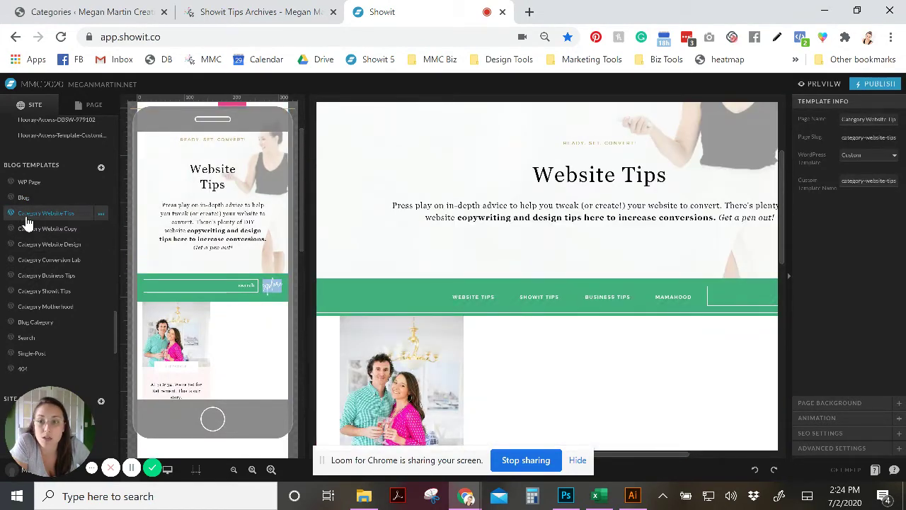
pyautogui.scroll(3, 587, 226)
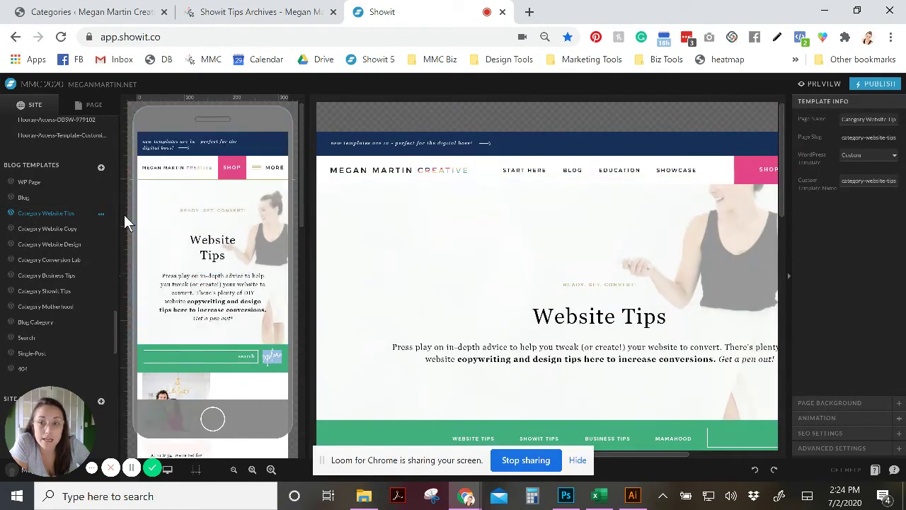
# Show the Category Website Tips template's Rename, Duplicate and Delete options, and return to the WordPress categories
pyautogui.click(101, 216)
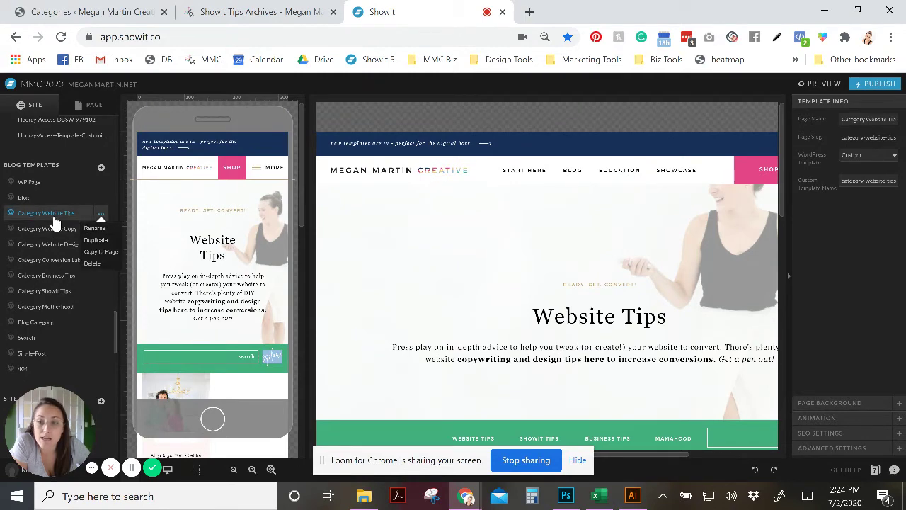
pyautogui.click(92, 12)
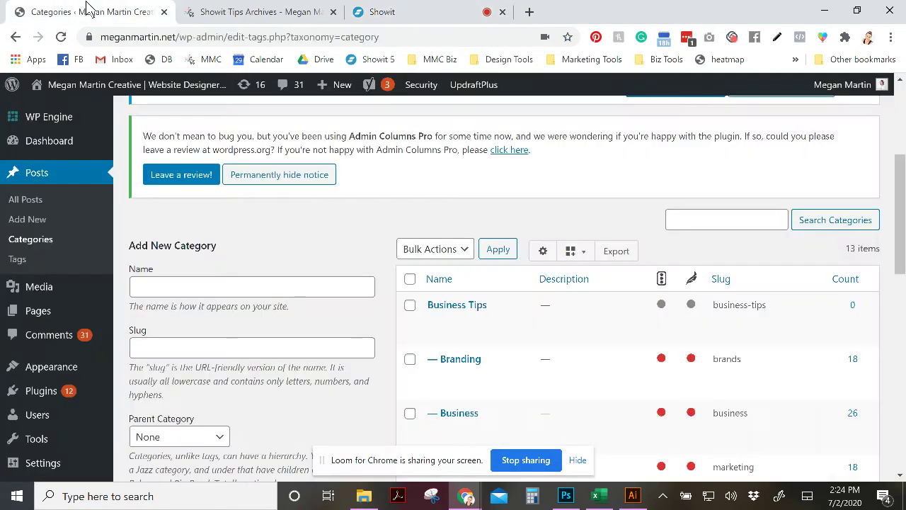
# Highlight the business-tips slug in the WordPress category list and switch back to the Showit editor
pyautogui.scroll(-1, 455, 233)
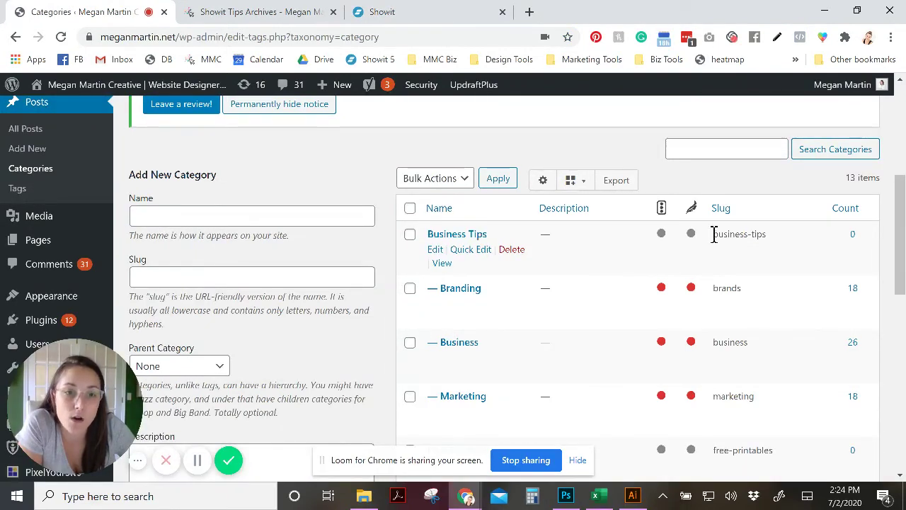
pyautogui.moveTo(713, 235); pyautogui.dragTo(778, 242)
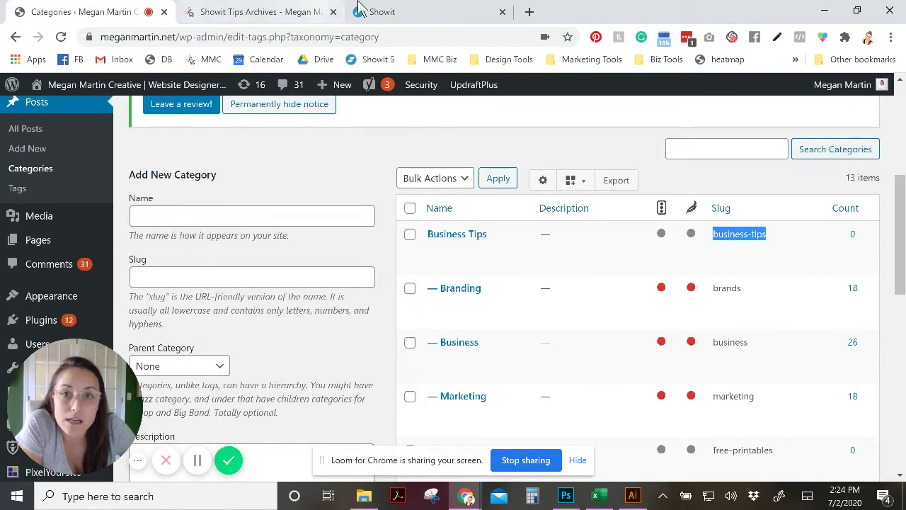
pyautogui.click(411, 15)
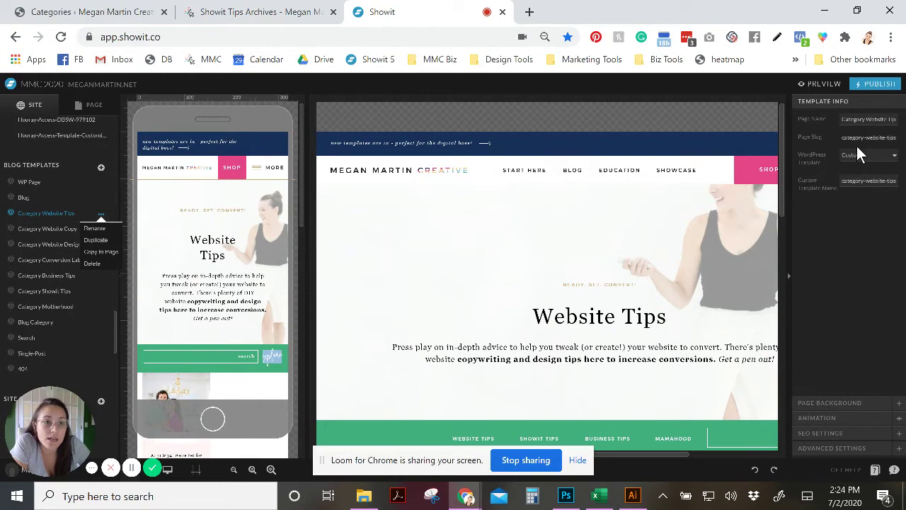
# Choose Custom as the Category Website Tips template's WordPress Template and select its Custom Template Name text
pyautogui.click(875, 161)
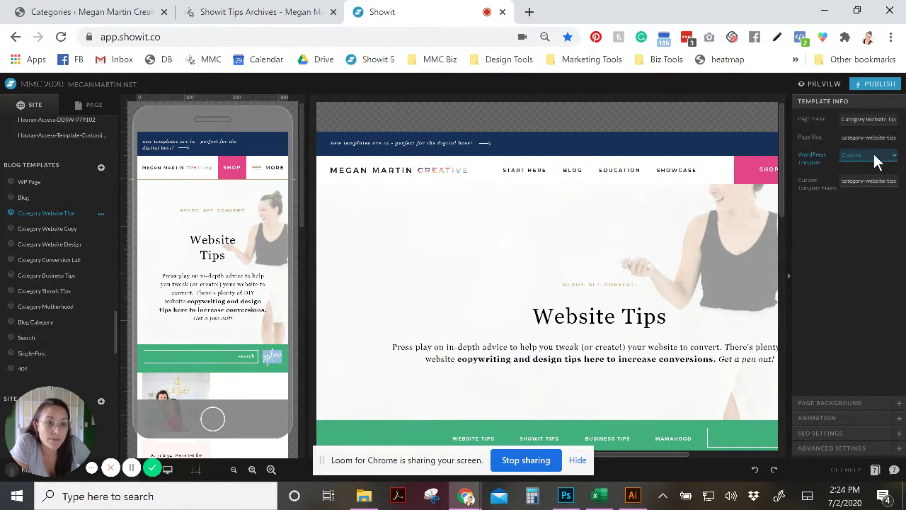
pyautogui.click(876, 160)
pyautogui.click(893, 167)
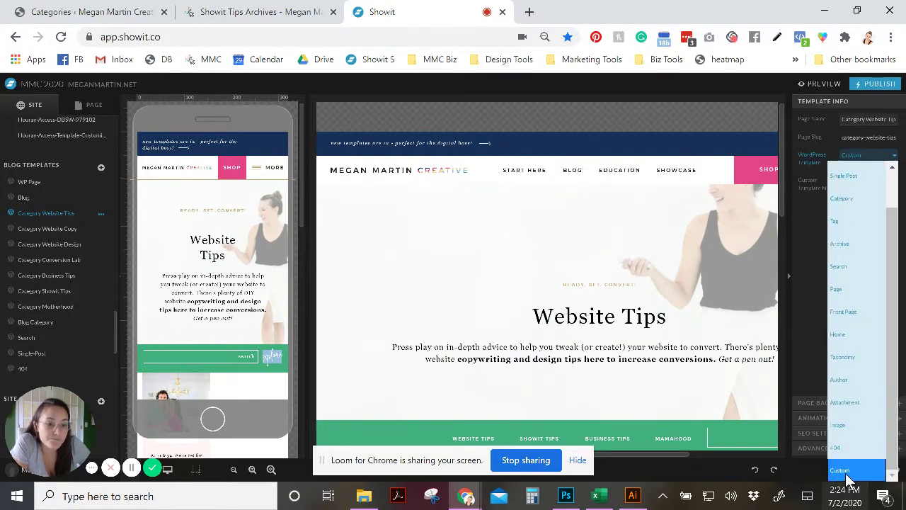
pyautogui.click(848, 473)
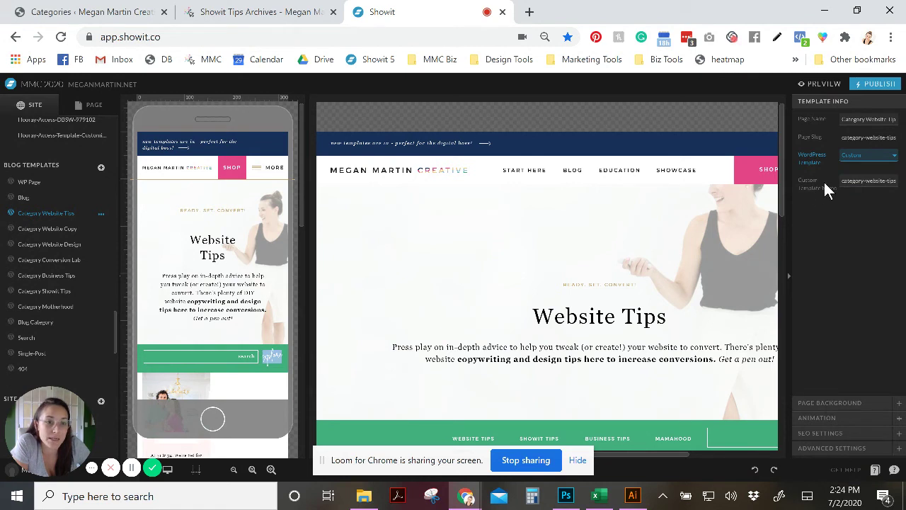
pyautogui.click(856, 180)
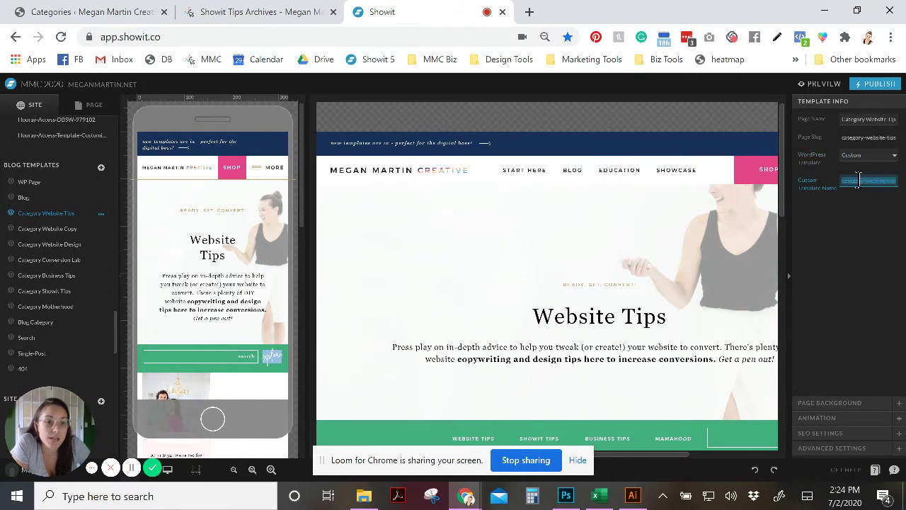
pyautogui.click(865, 181)
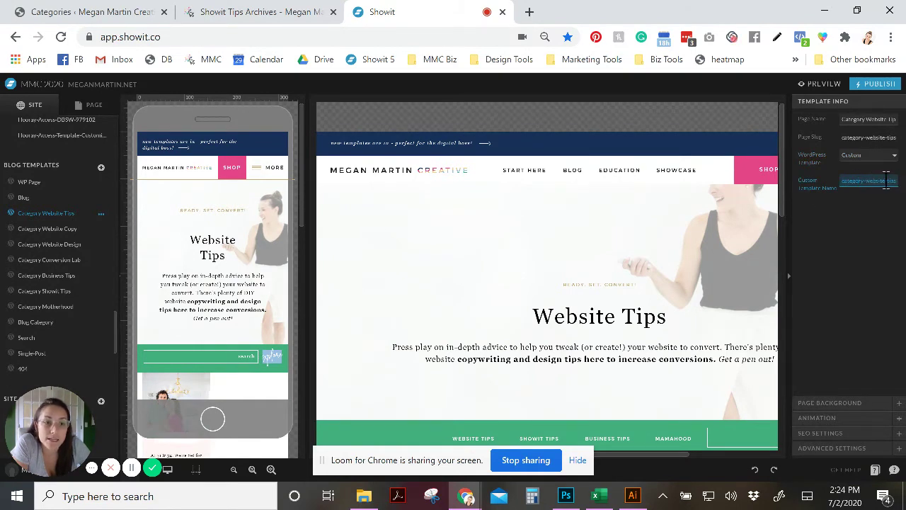
# Replace the small tagline above the Website Tips heading with "Change to whatever", and undo that edit
pyautogui.scroll(-3, 469, 323)
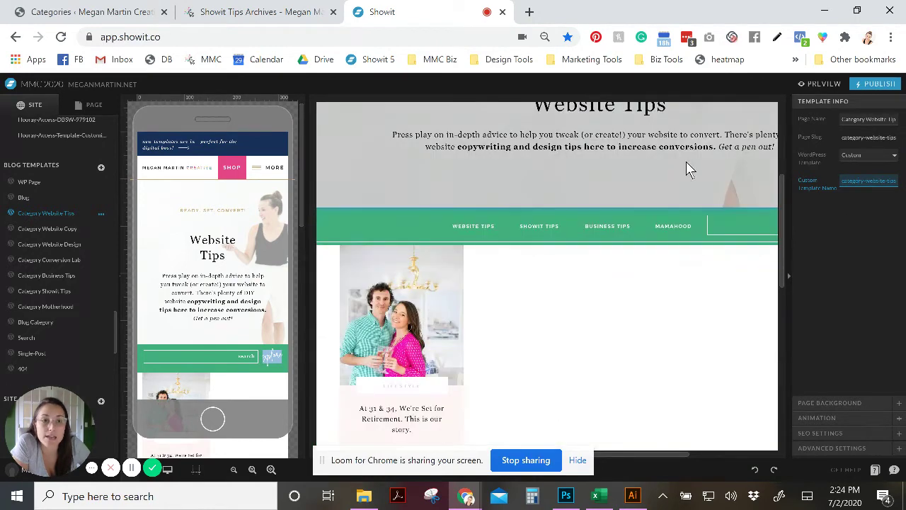
pyautogui.scroll(2, 680, 186)
pyautogui.click(584, 145)
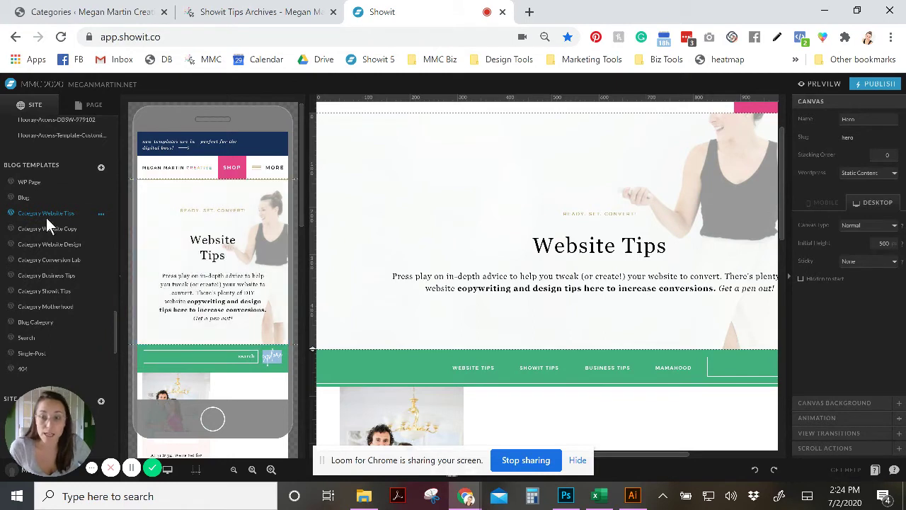
pyautogui.click(592, 214)
pyautogui.doubleClick(593, 215)
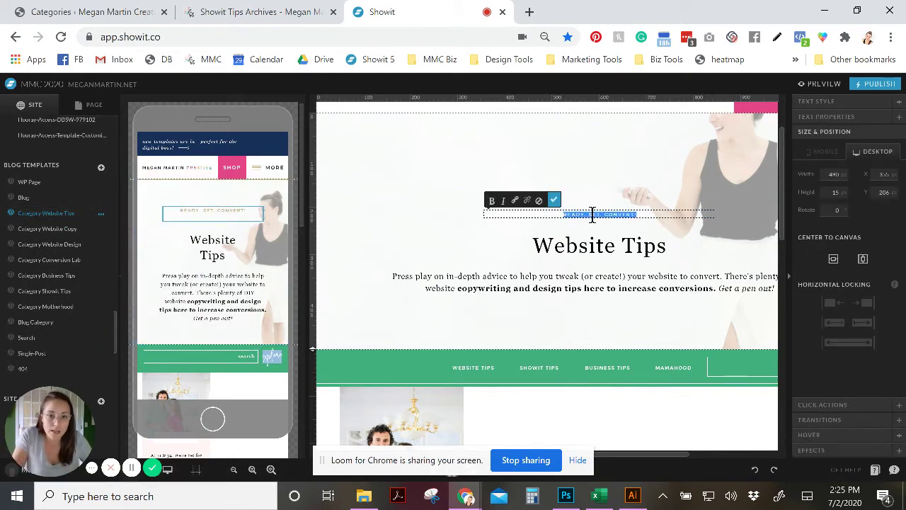
pyautogui.press('BackSpace')
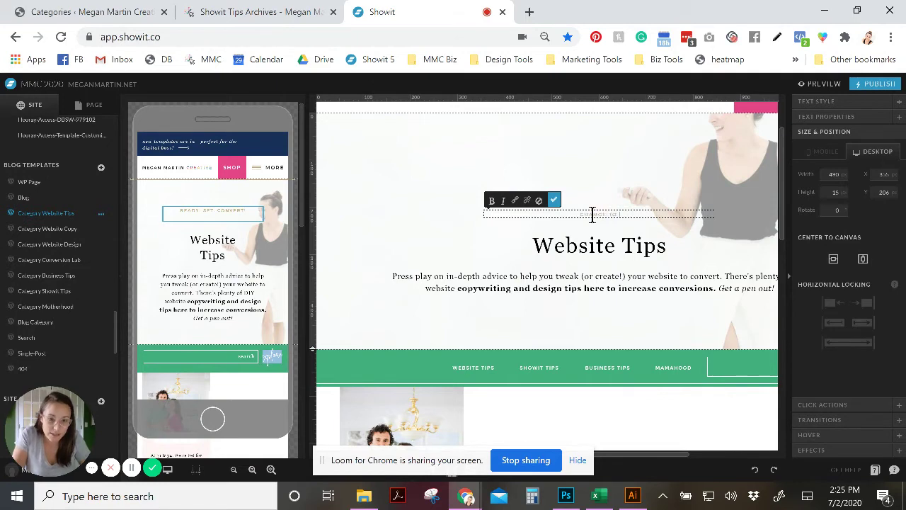
pyautogui.write('RY')
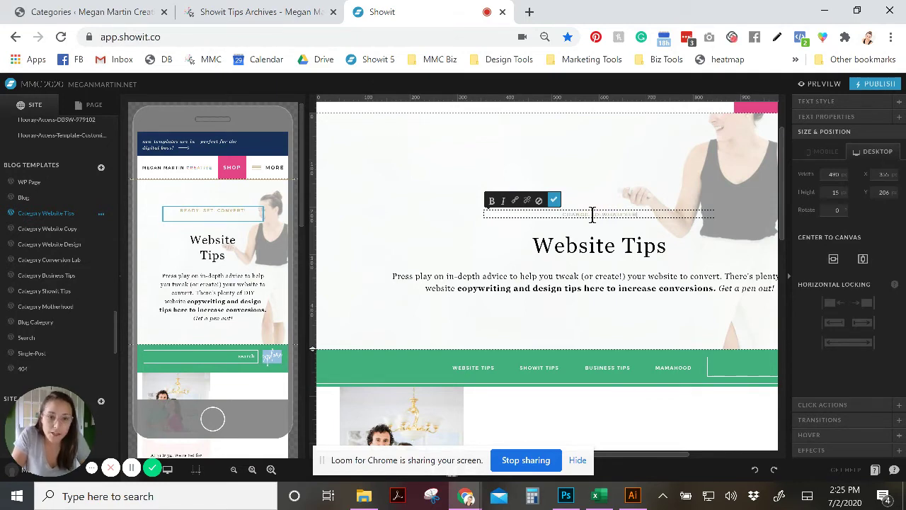
pyautogui.press('Escape')
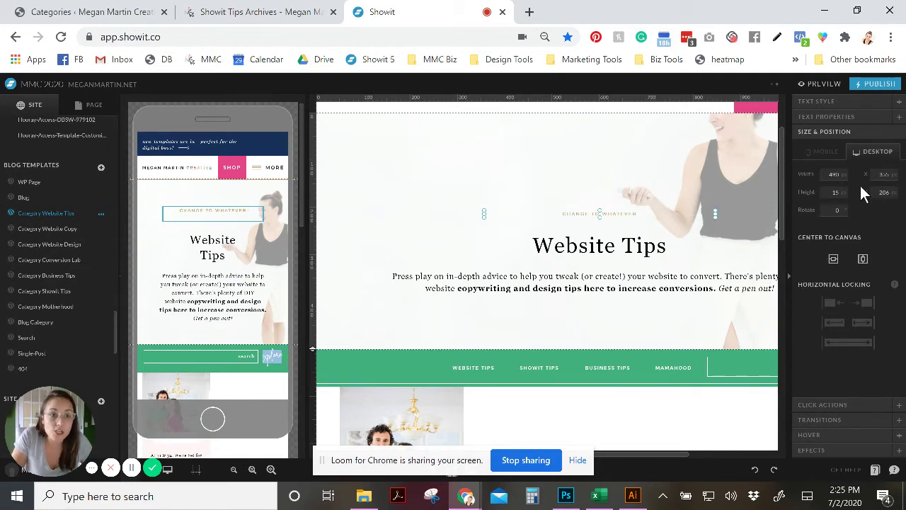
pyautogui.click(753, 470)
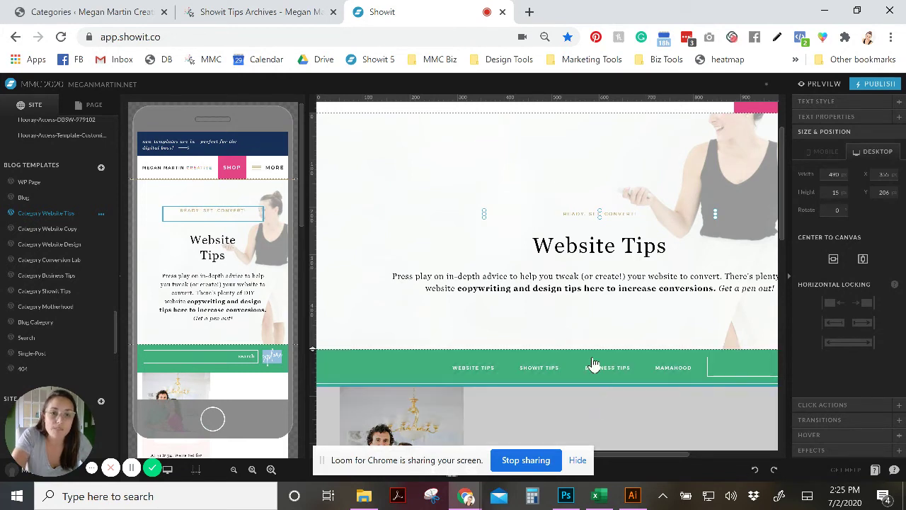
pyautogui.click(582, 204)
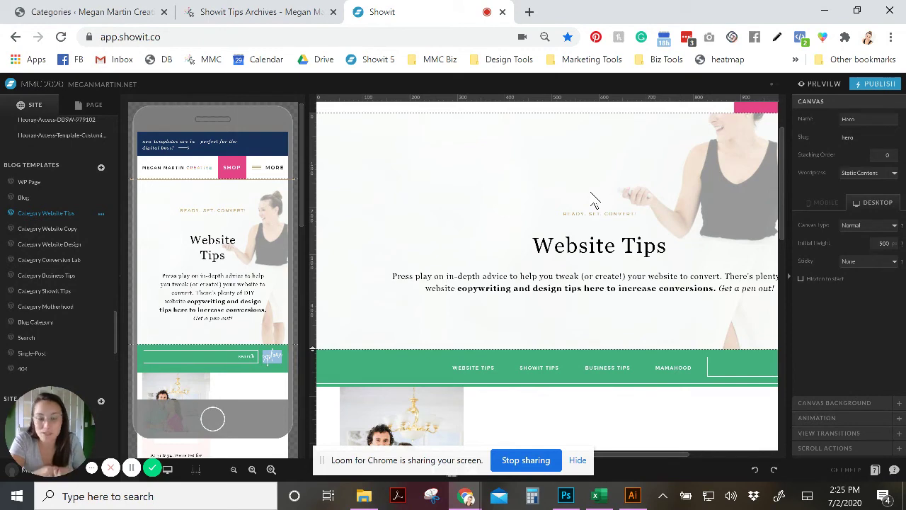
# Examine the Category Website Tips template from its hero through the Posts canvas to the pagination and footer
pyautogui.scroll(-2, 591, 194)
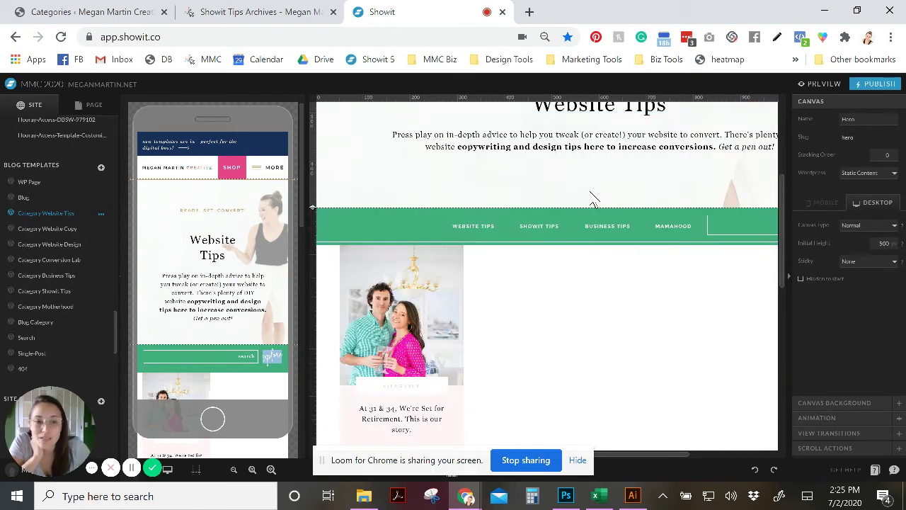
pyautogui.scroll(-1, 602, 212)
pyautogui.scroll(-1, 566, 269)
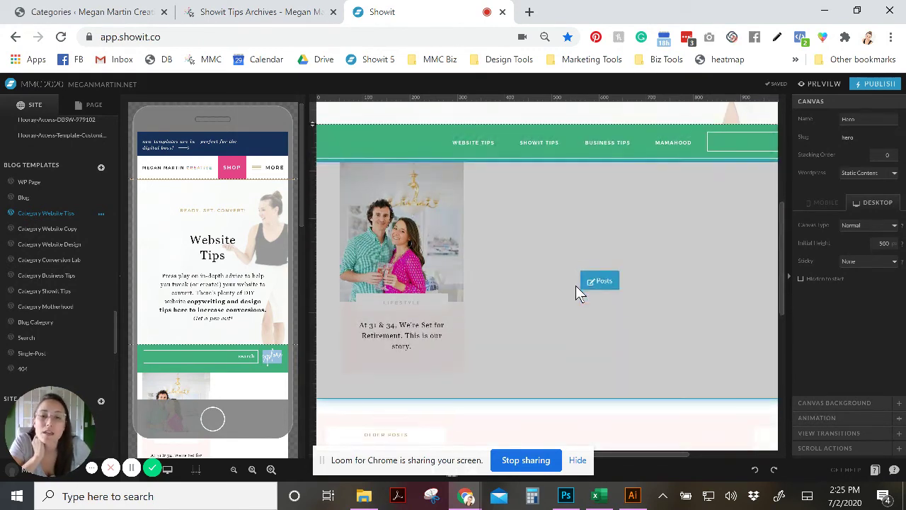
pyautogui.scroll(-2, 577, 290)
pyautogui.scroll(2, 581, 212)
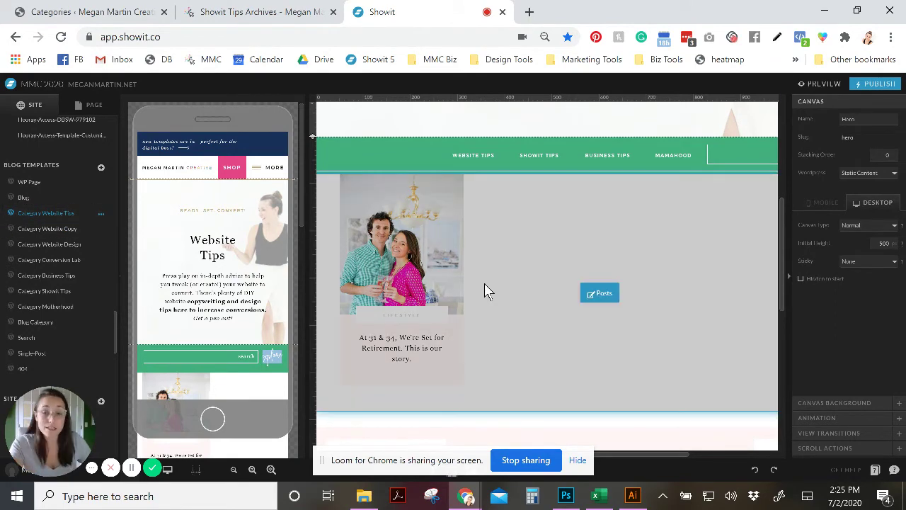
pyautogui.scroll(-2, 484, 284)
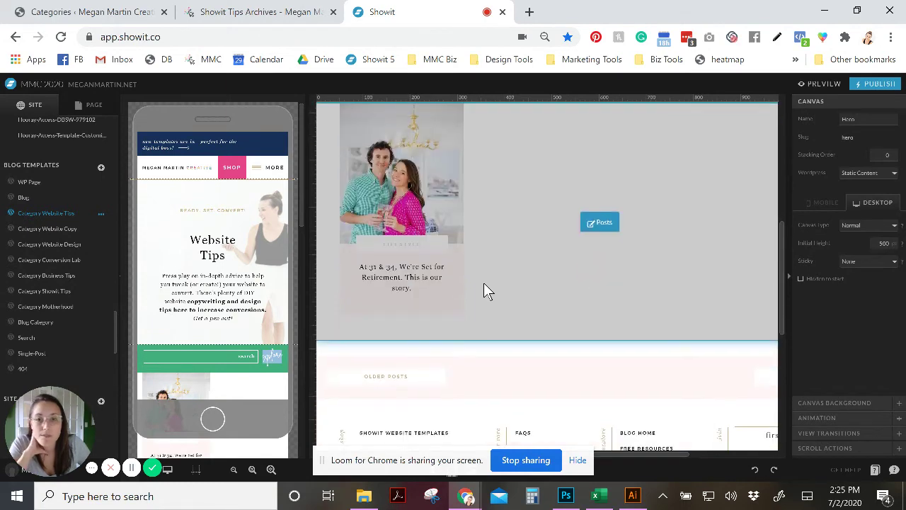
pyautogui.scroll(3, 483, 284)
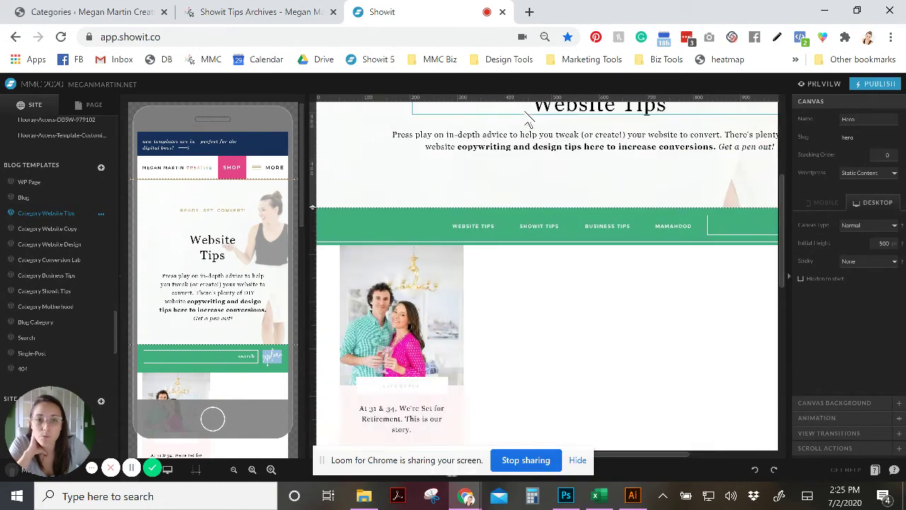
pyautogui.scroll(1, 478, 143)
pyautogui.scroll(2, 478, 147)
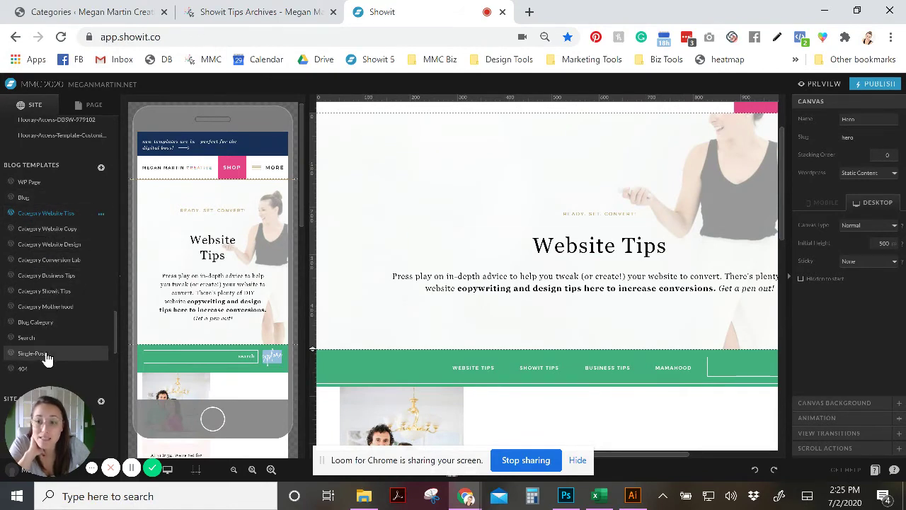
# Open the Search blog template in Showit and search the live blog for "shop"
pyautogui.click(75, 340)
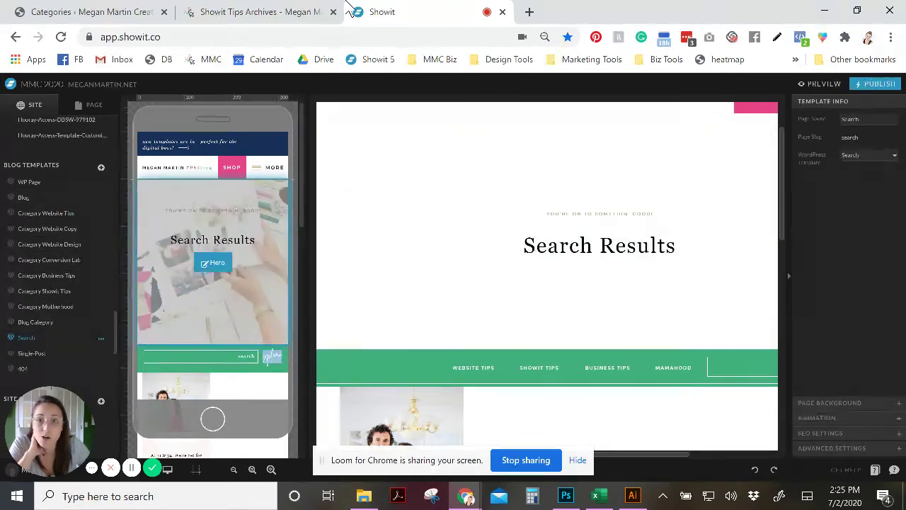
pyautogui.click(207, 9)
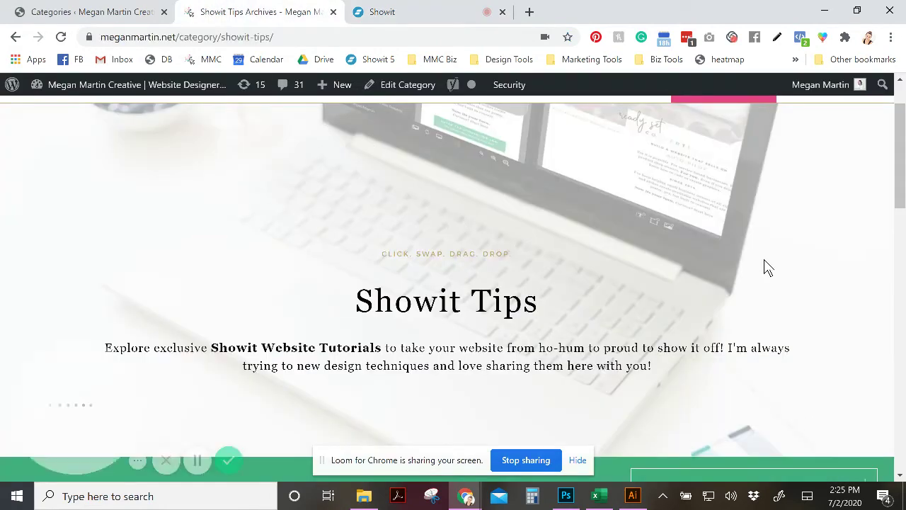
pyautogui.scroll(-3, 762, 265)
pyautogui.click(728, 272)
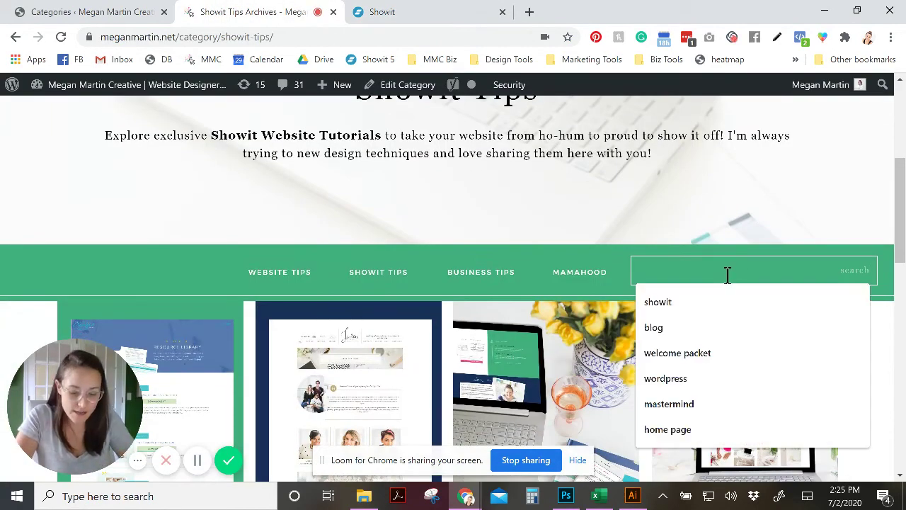
pyautogui.write('shop')
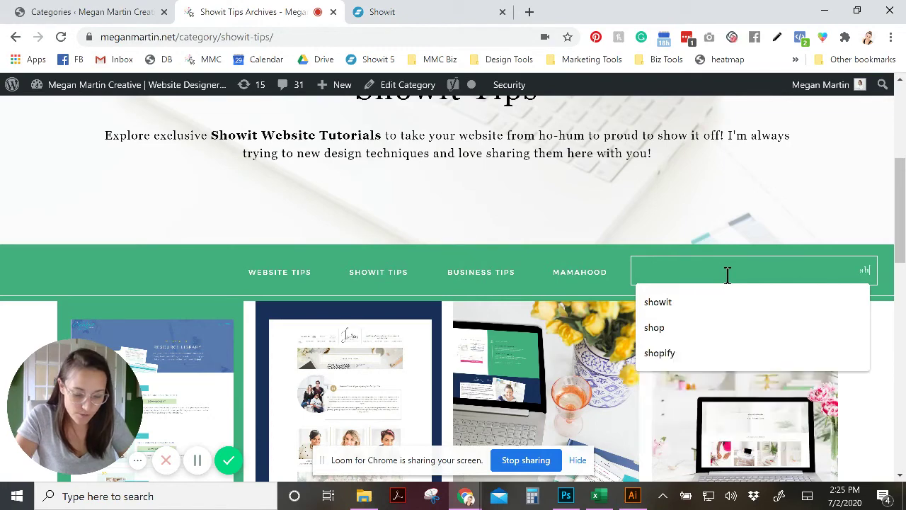
pyautogui.press('Return')
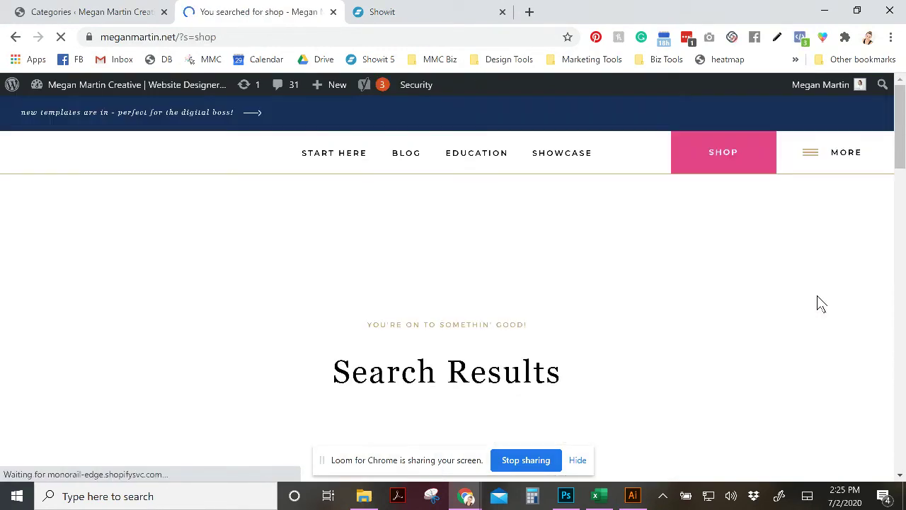
# Examine the live search results page's hero, blog navigation and post grid
pyautogui.scroll(-1, 402, 238)
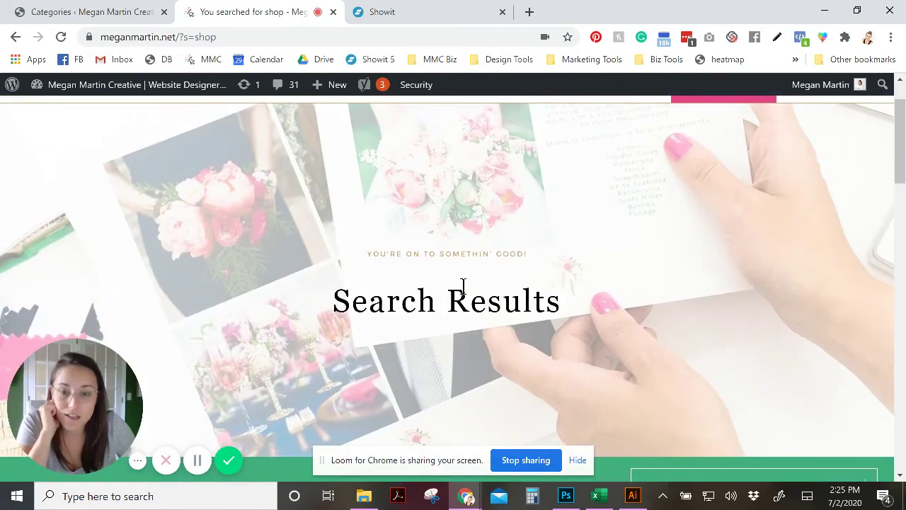
pyautogui.moveTo(333, 300); pyautogui.dragTo(608, 320)
pyautogui.click(609, 320)
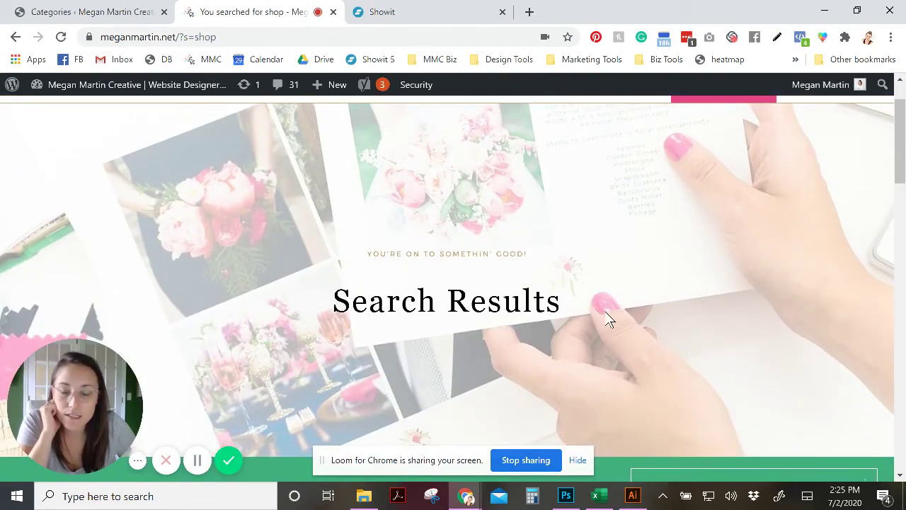
pyautogui.scroll(-5, 608, 319)
pyautogui.scroll(2, 388, 220)
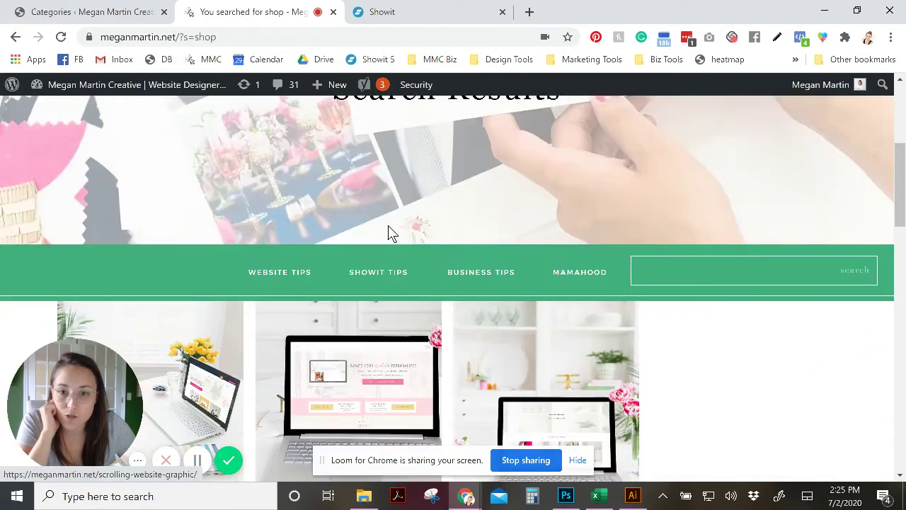
pyautogui.scroll(-6, 390, 226)
pyautogui.scroll(-3, 392, 230)
pyautogui.scroll(15, 390, 228)
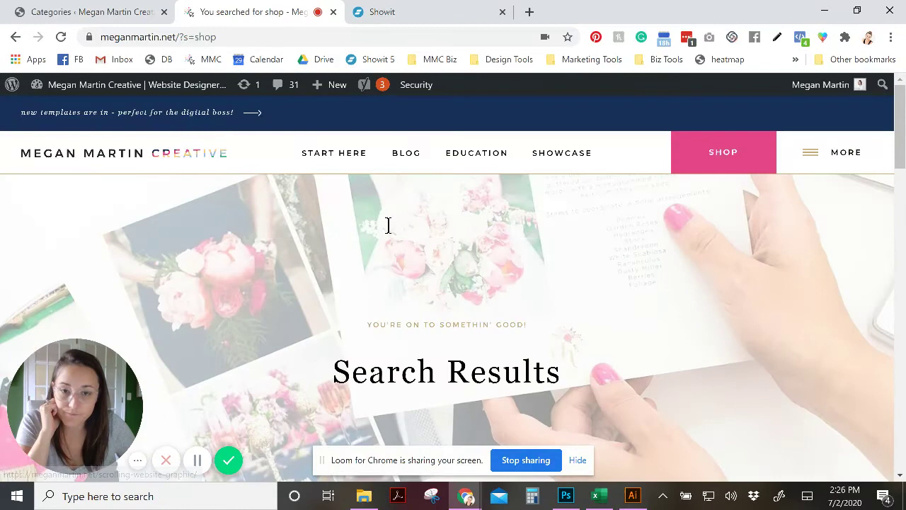
# Return to Showit, open the Search template's rename dialog and cancel it, and show the template's info settings
pyautogui.click(414, 11)
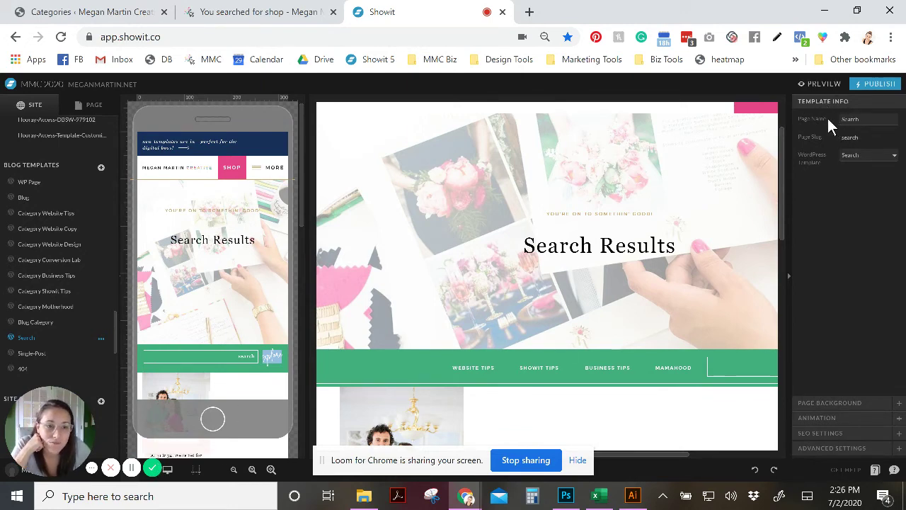
pyautogui.click(868, 120)
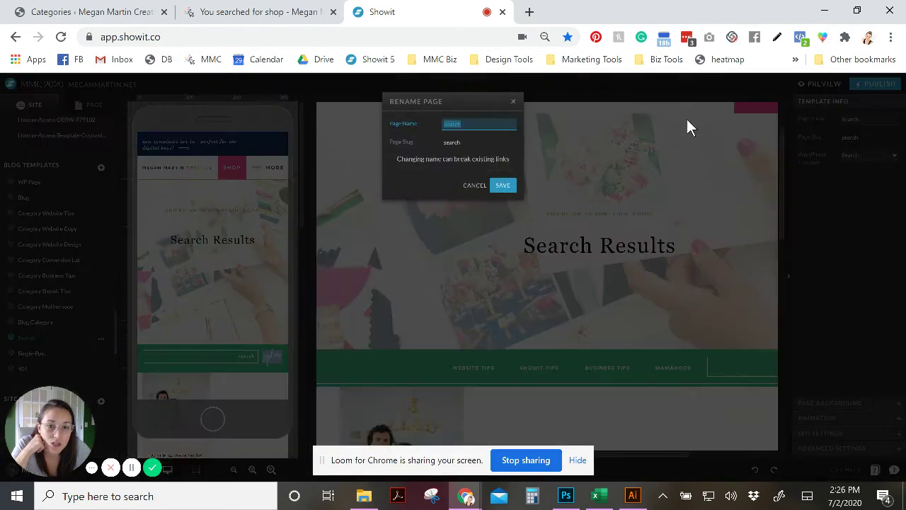
pyautogui.click(513, 102)
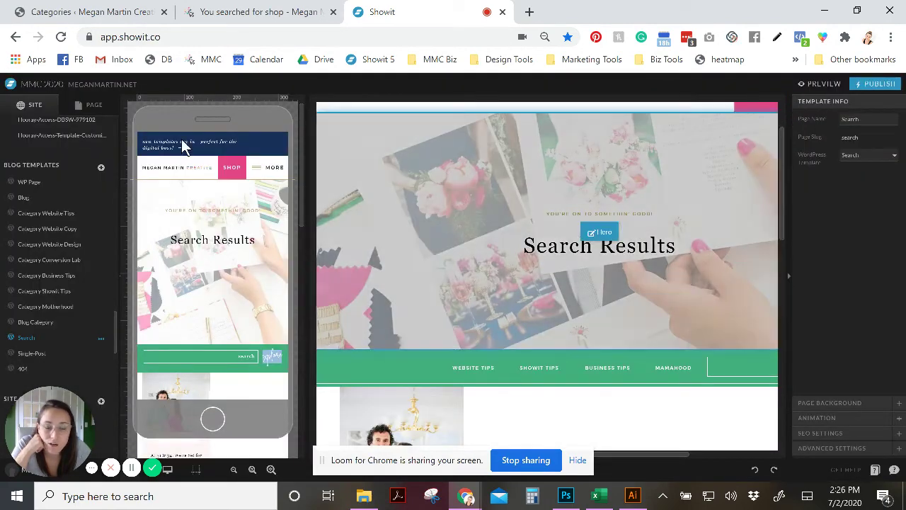
pyautogui.click(24, 337)
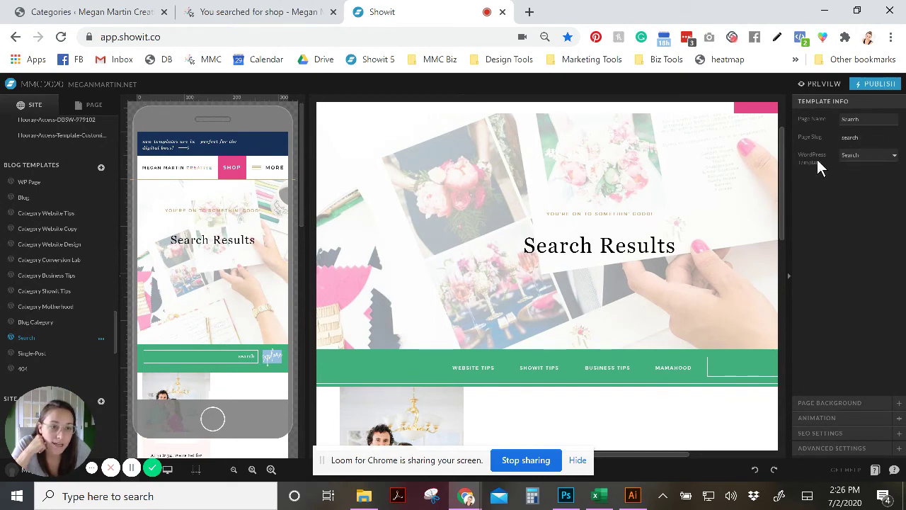
# Review the available WordPress template types for the Search template, keeping Search as the selected type
pyautogui.click(855, 155)
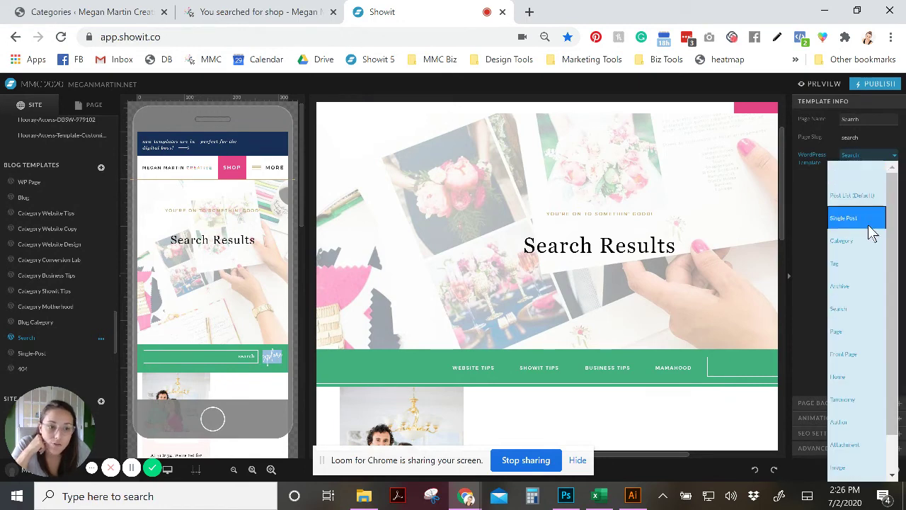
pyautogui.click(848, 309)
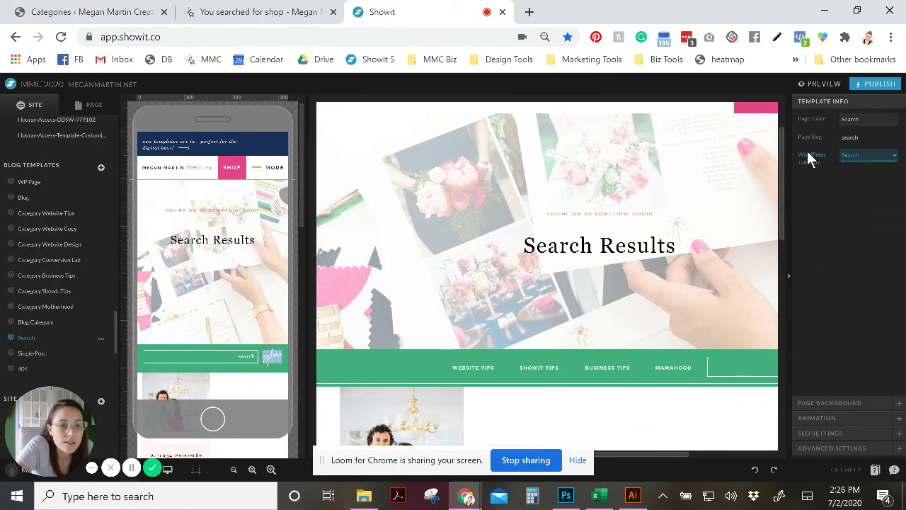
pyautogui.click(876, 155)
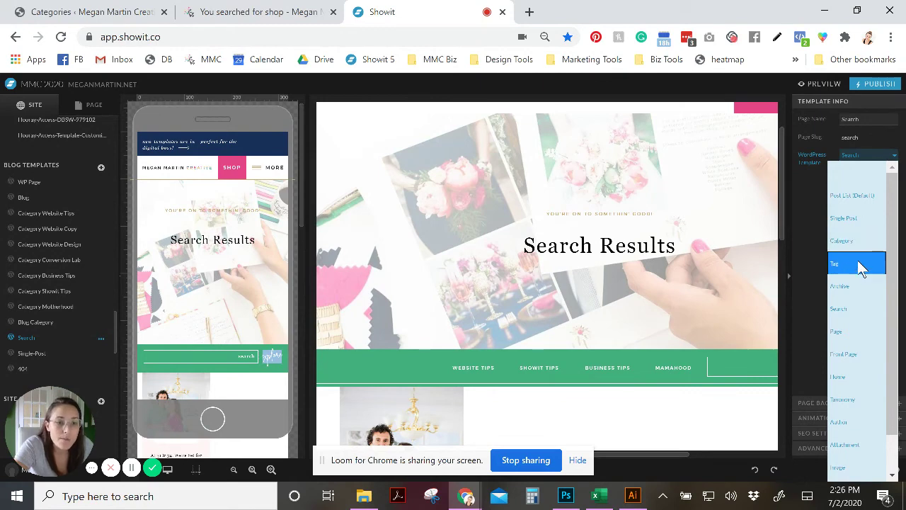
pyautogui.scroll(-1, 874, 460)
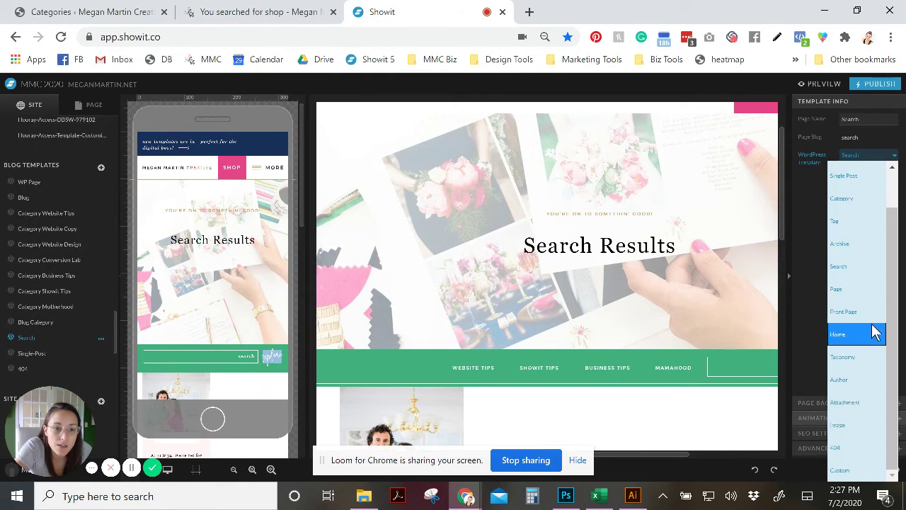
pyautogui.moveTo(891, 306); pyautogui.dragTo(897, 262)
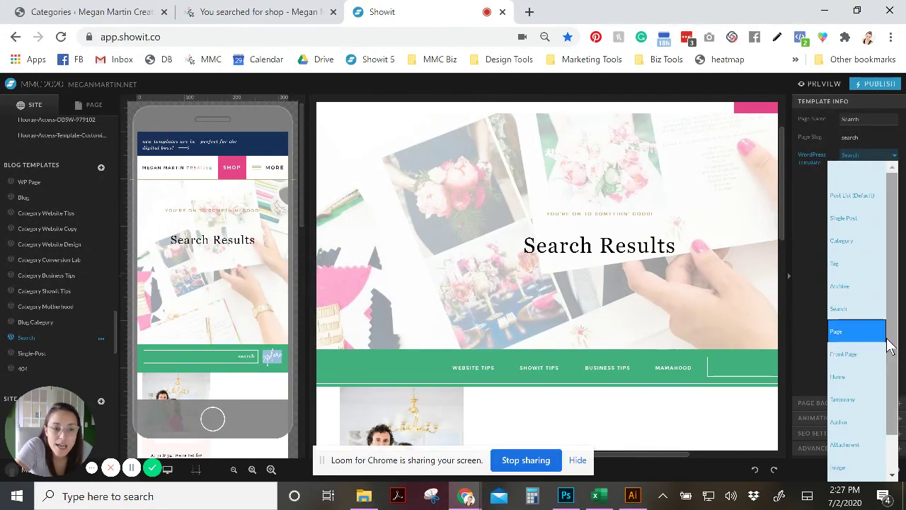
pyautogui.scroll(-1, 860, 425)
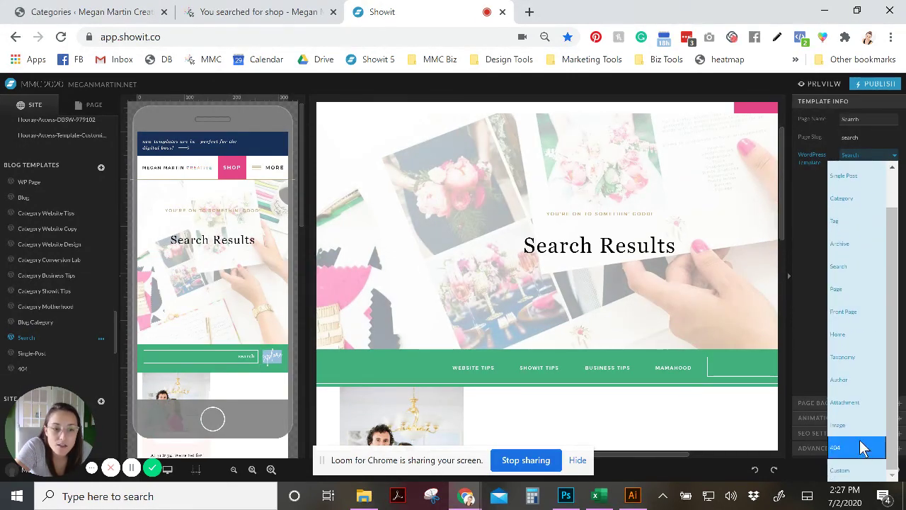
pyautogui.click(843, 265)
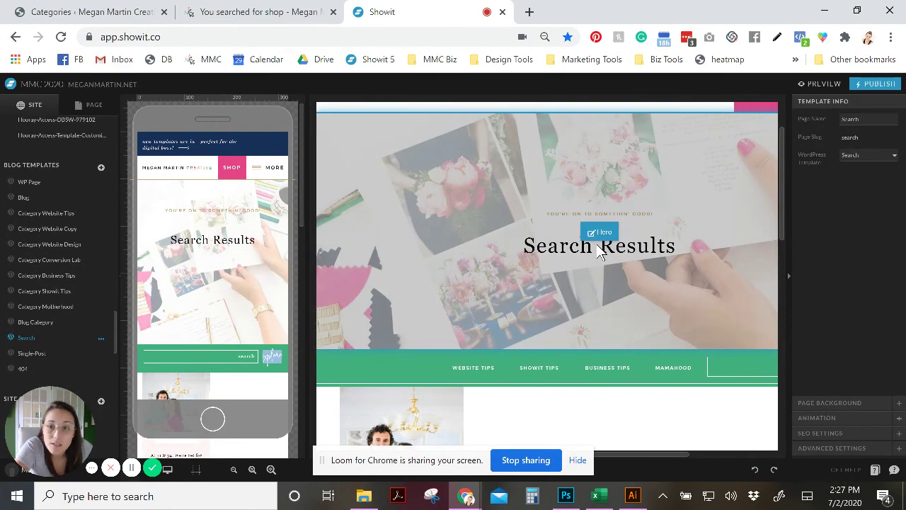
# Look over the Search template down to its footer and compare it with the live search results page
pyautogui.scroll(-8, 600, 253)
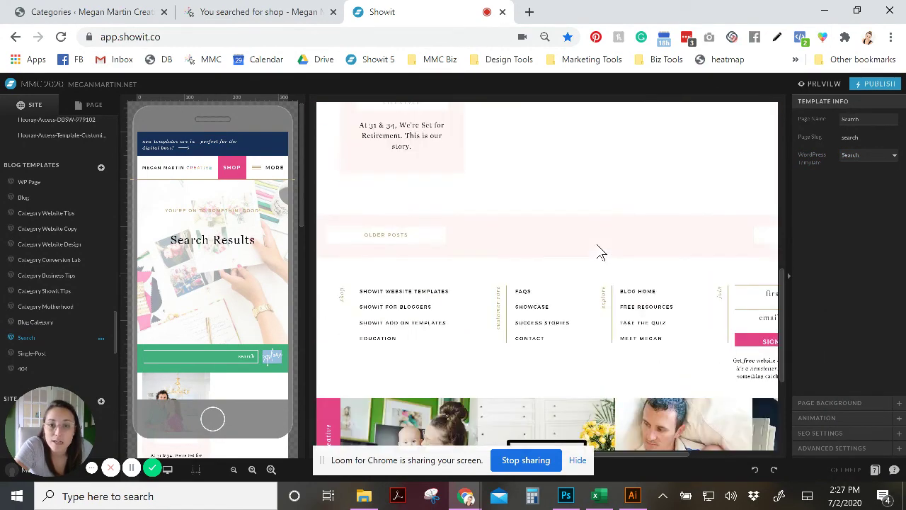
pyautogui.scroll(8, 600, 253)
pyautogui.click(262, 11)
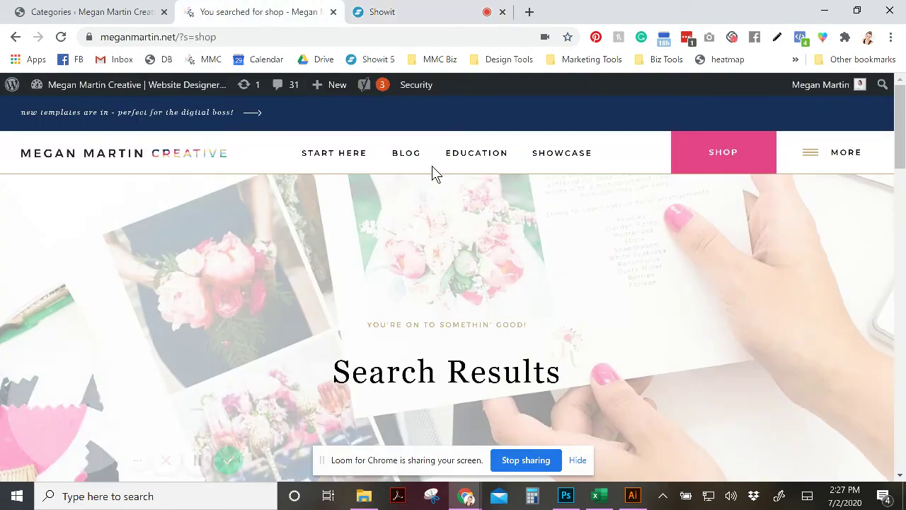
pyautogui.scroll(-5, 478, 293)
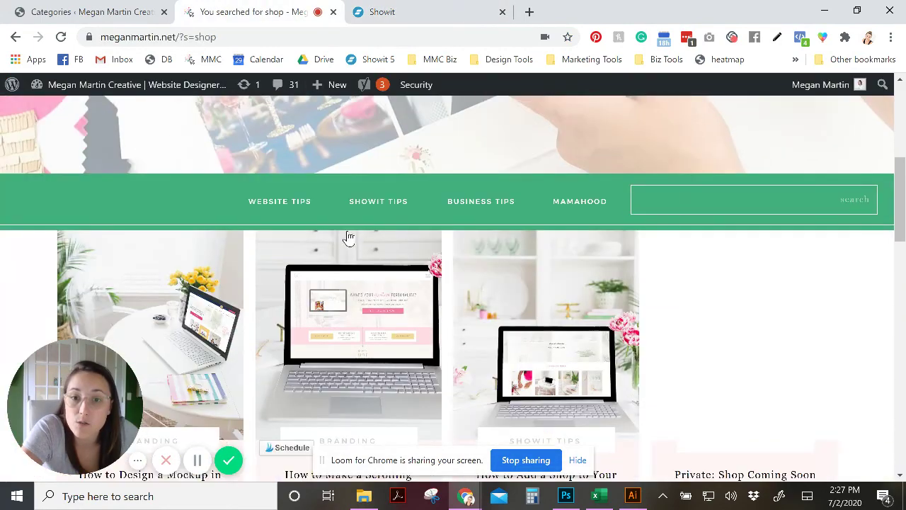
# Open the Website Tips category on the live blog and examine its hero, blog navigation and post grid
pyautogui.click(284, 205)
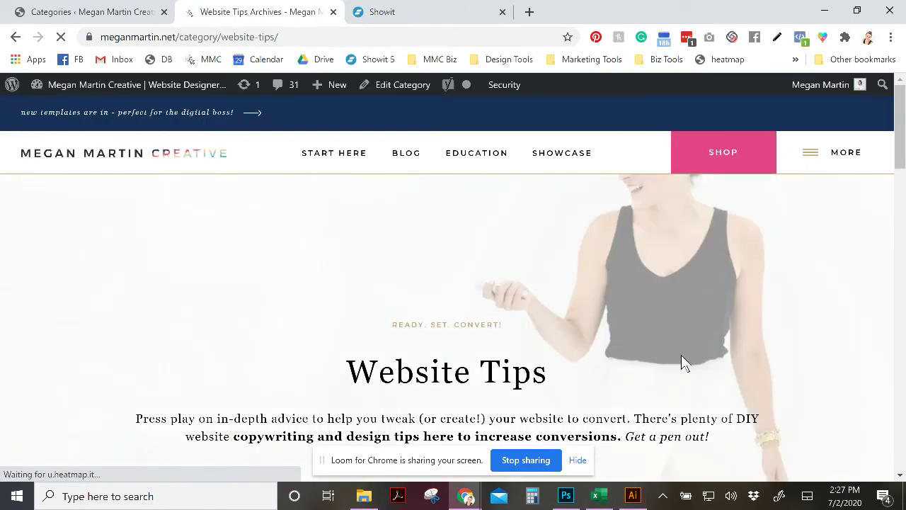
pyautogui.scroll(-2, 814, 366)
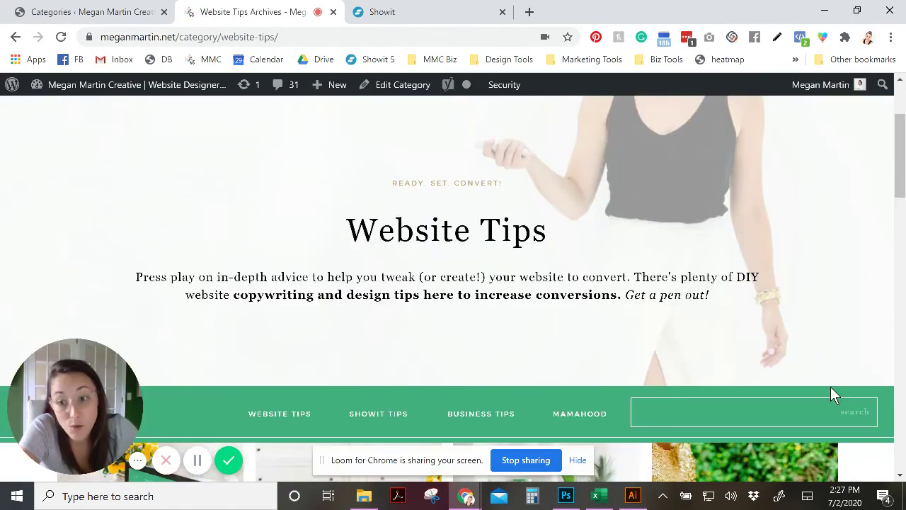
pyautogui.scroll(-4, 815, 373)
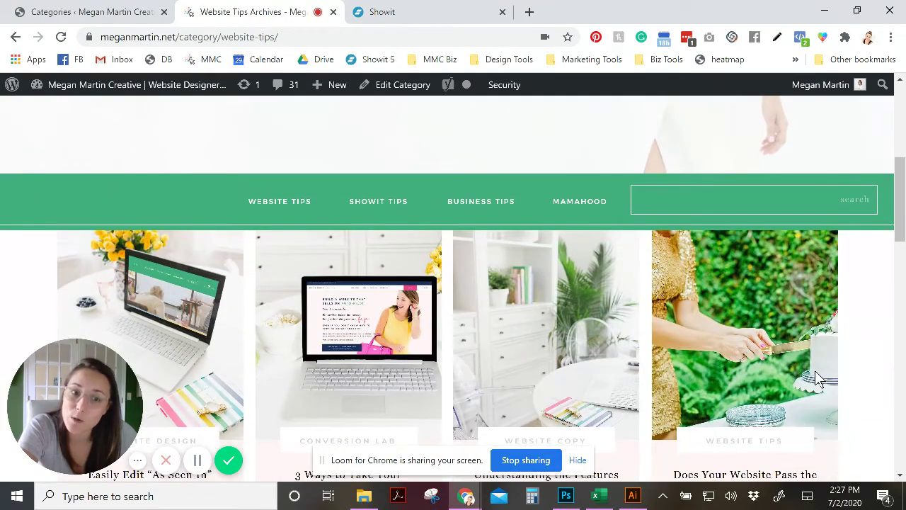
pyautogui.scroll(-5, 815, 373)
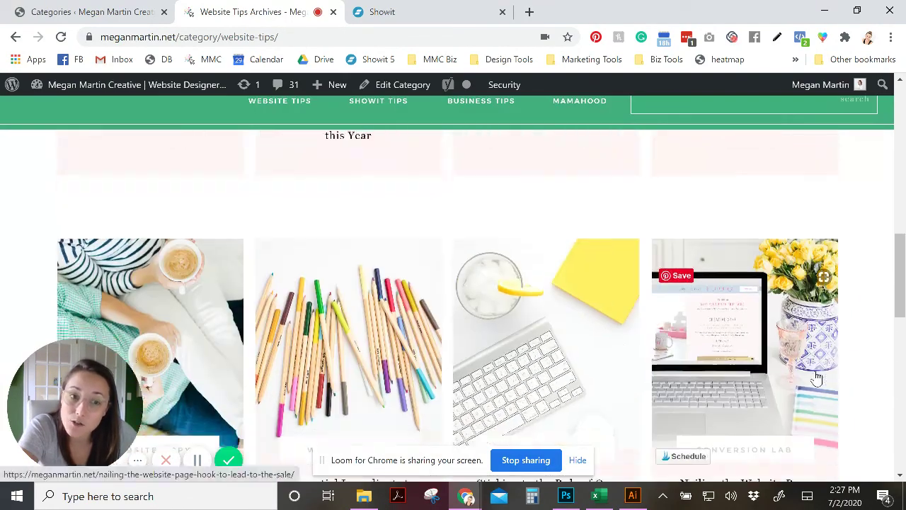
pyautogui.scroll(12, 816, 378)
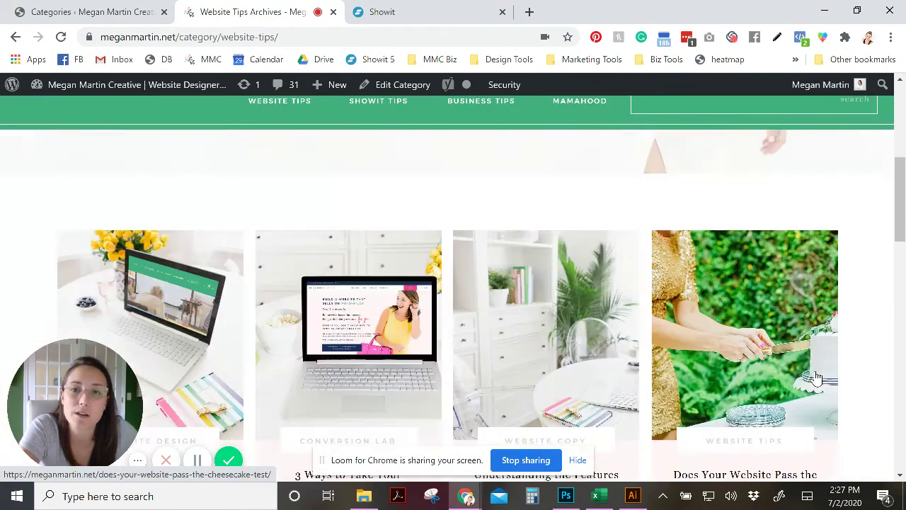